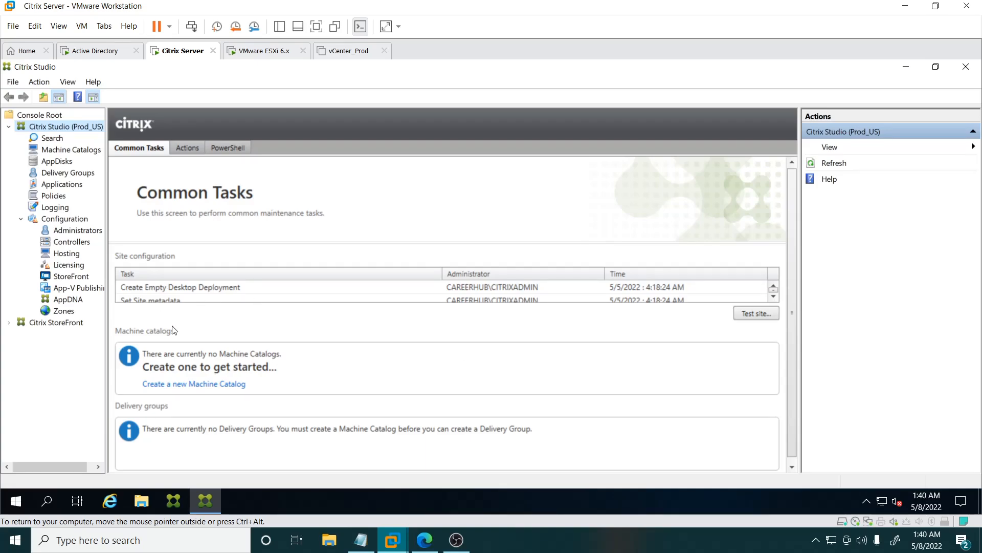
Step: Open the StoreFront Stores node and view the store's Receiver for Web Sites details
left_click(56, 325)
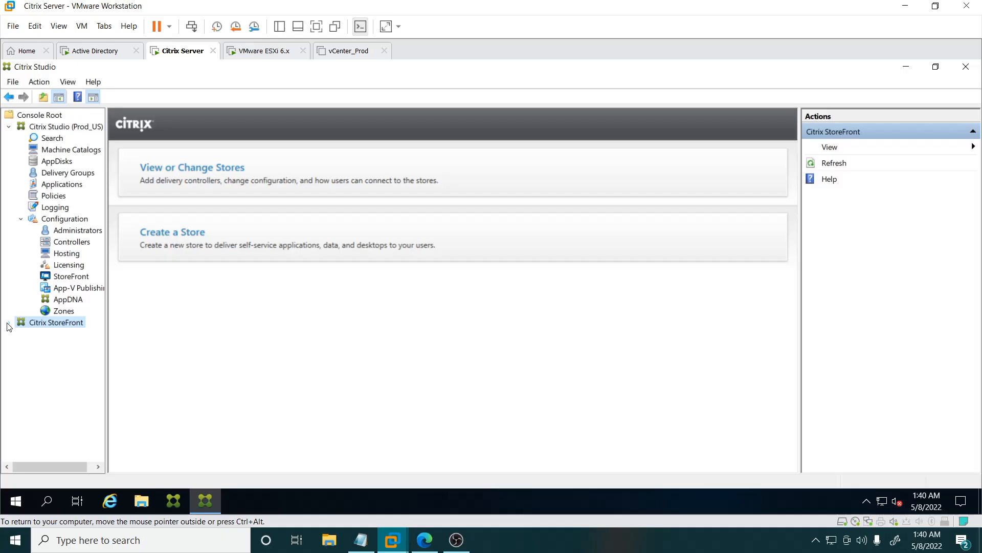
left_click(8, 323)
left_click(51, 336)
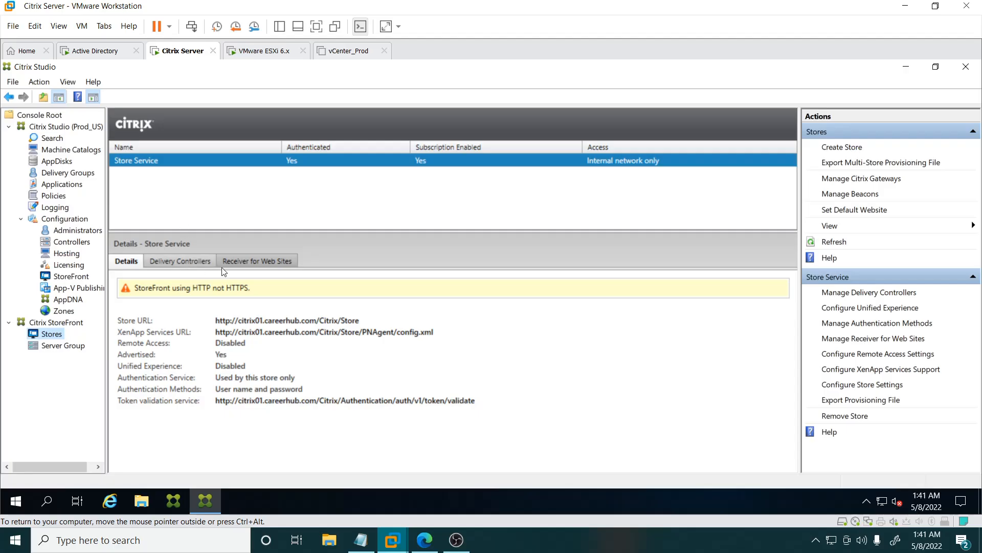
left_click(251, 262)
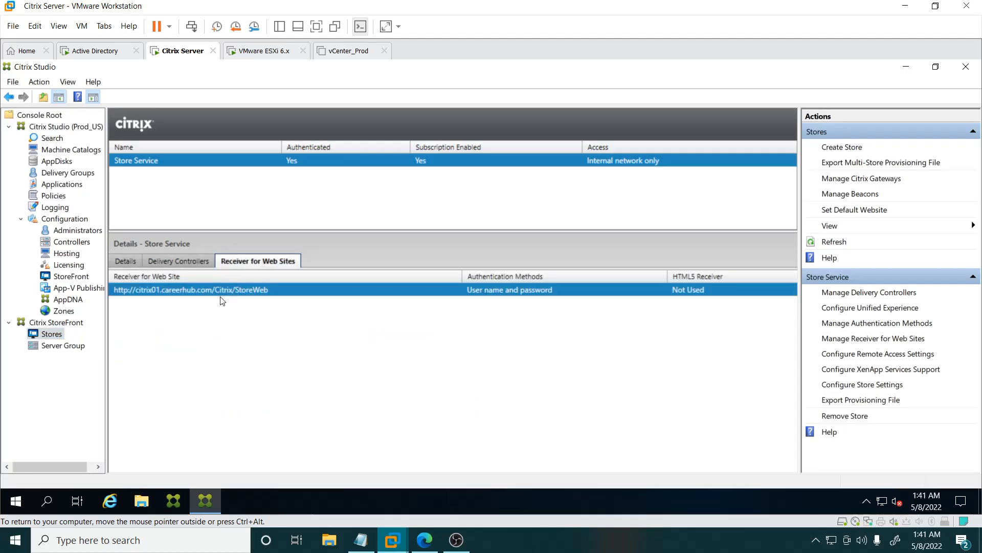
Step: Copy the Receiver for Web Site URL and open it in Internet Explorer
left_click(112, 502)
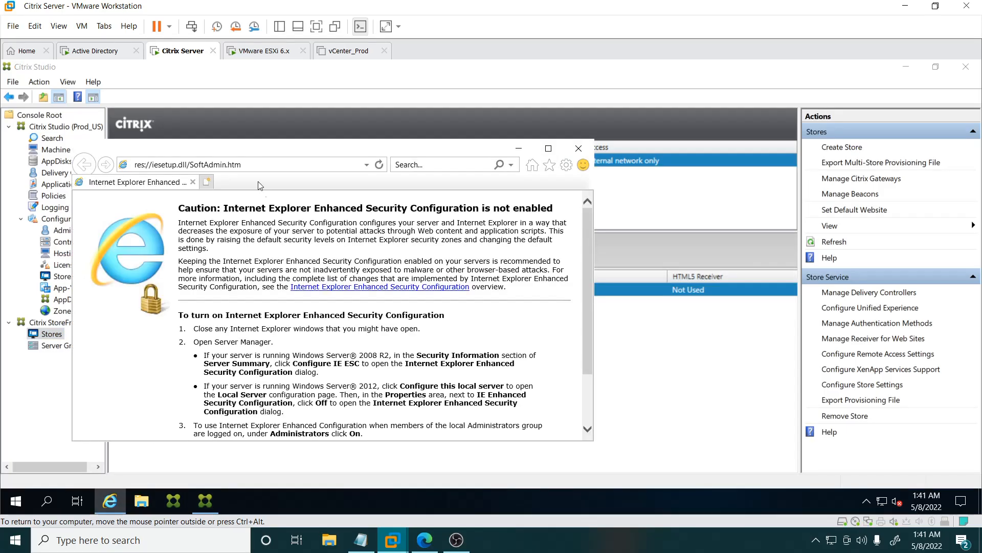
left_click(256, 165)
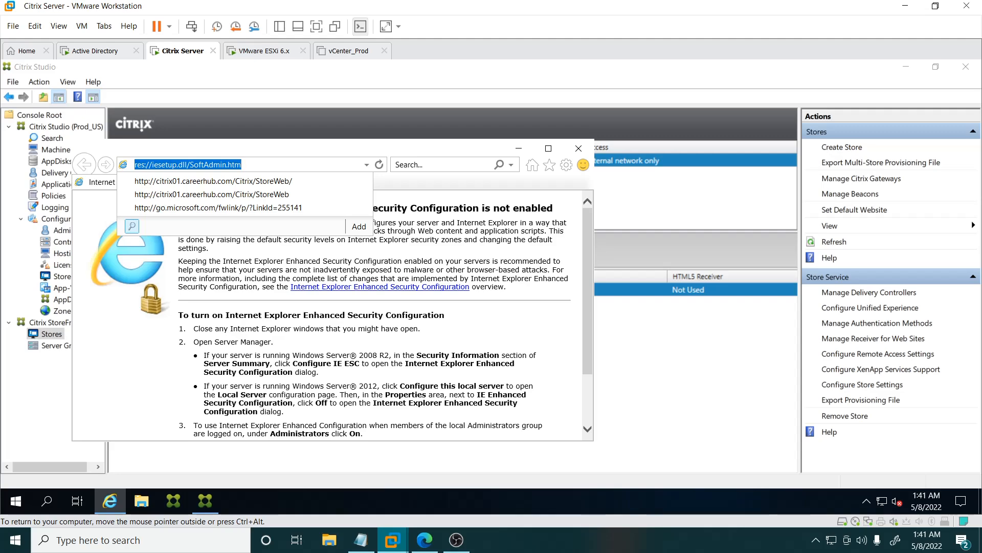
left_click(651, 330)
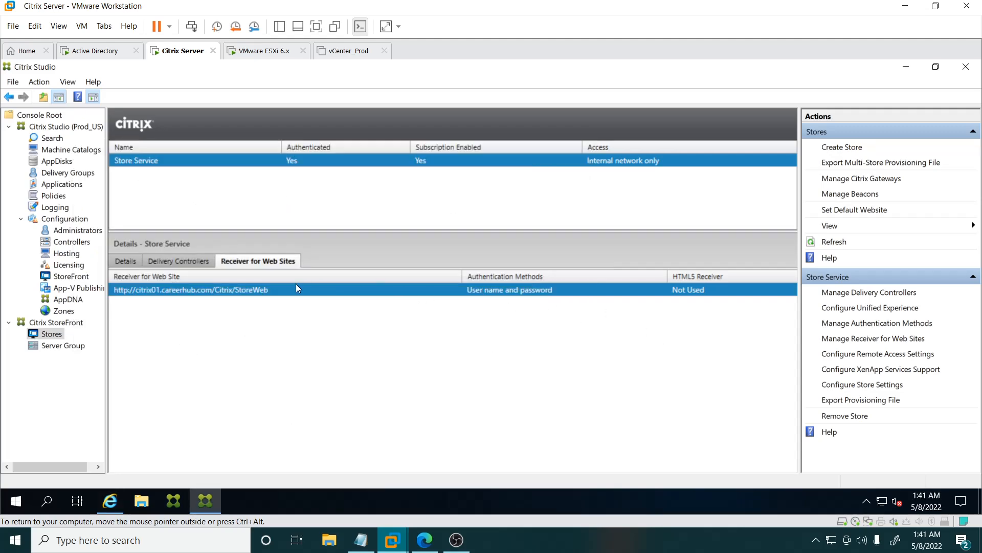
right_click(256, 291)
left_click(288, 300)
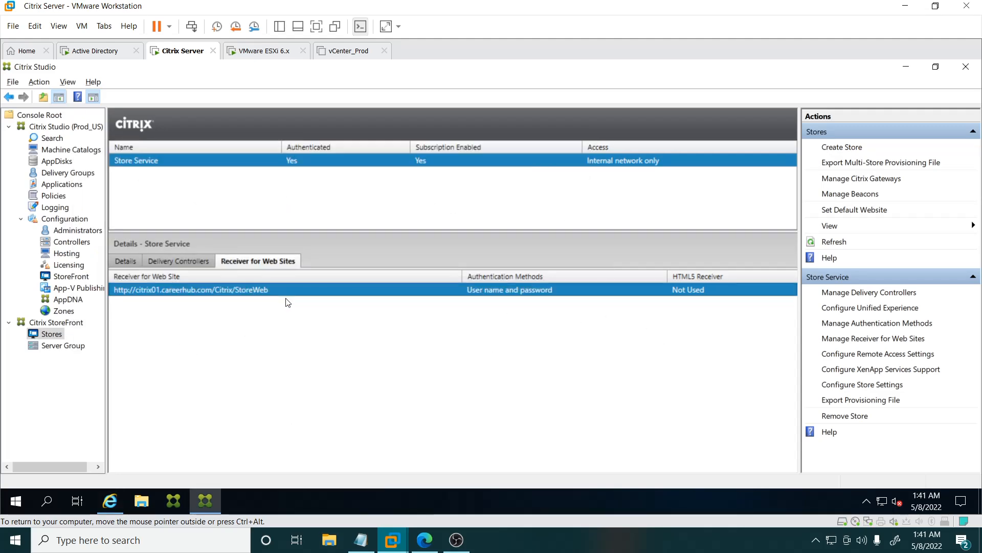
key("alt+Tab")
left_click(239, 164)
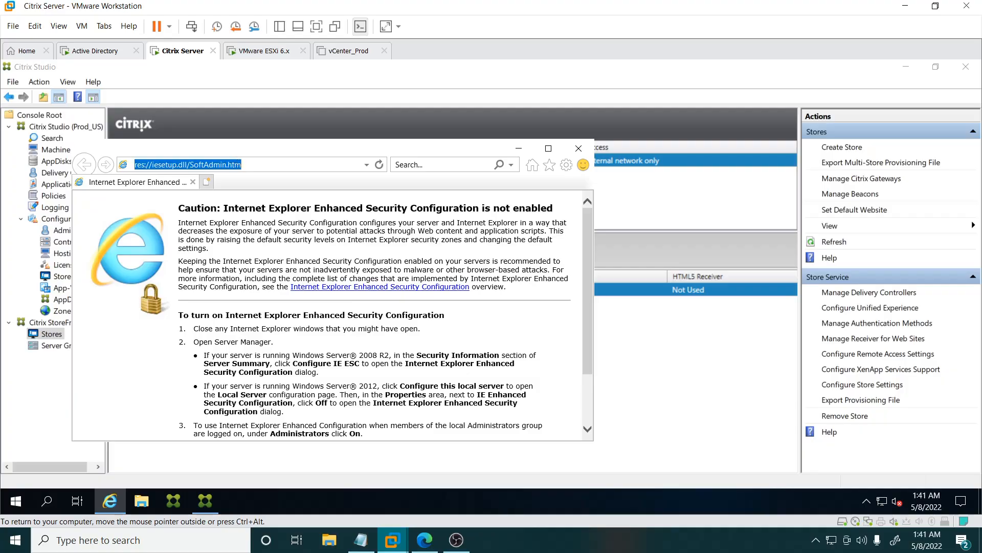
type("http://citrix01.careerhub.com/Citrix/StoreWeb")
key("Return")
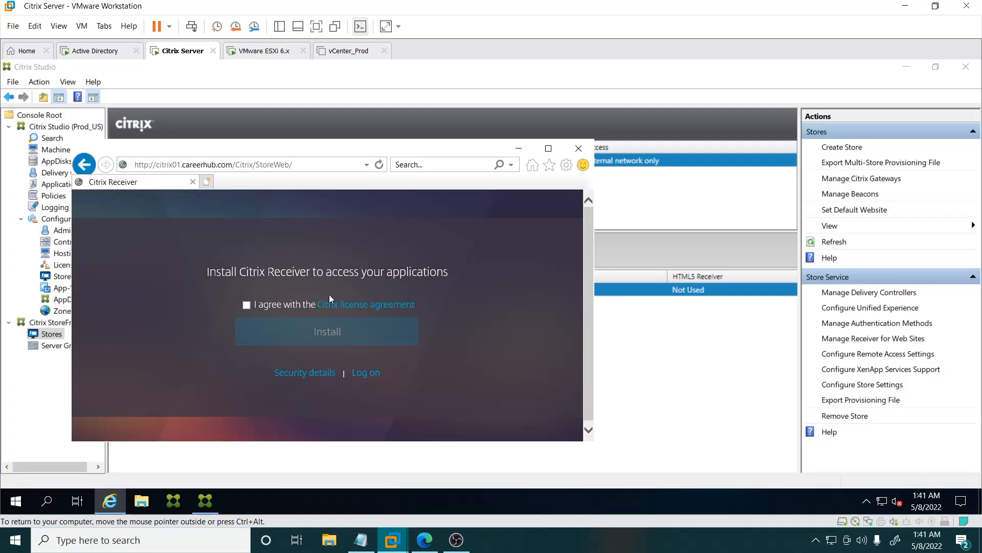
Step: Open the StoreFront logon page and try signing in with the administrator user name and password
left_click(364, 372)
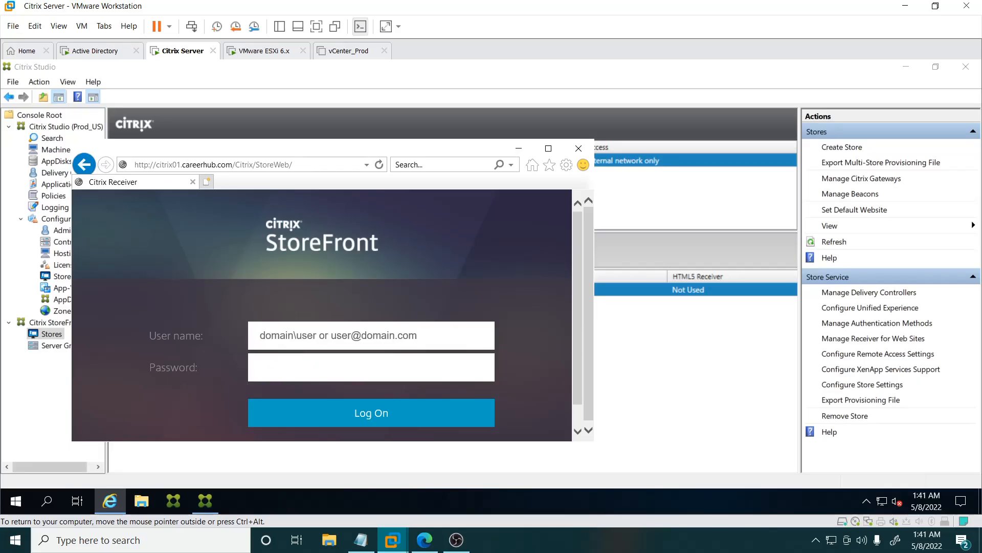
type("CITRIXADMIN")
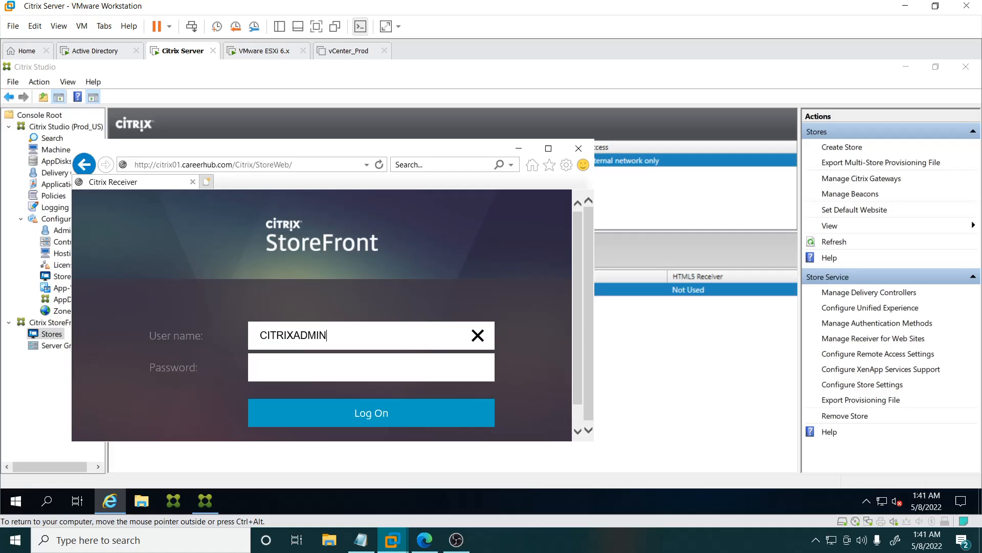
key("Tab")
type("****")
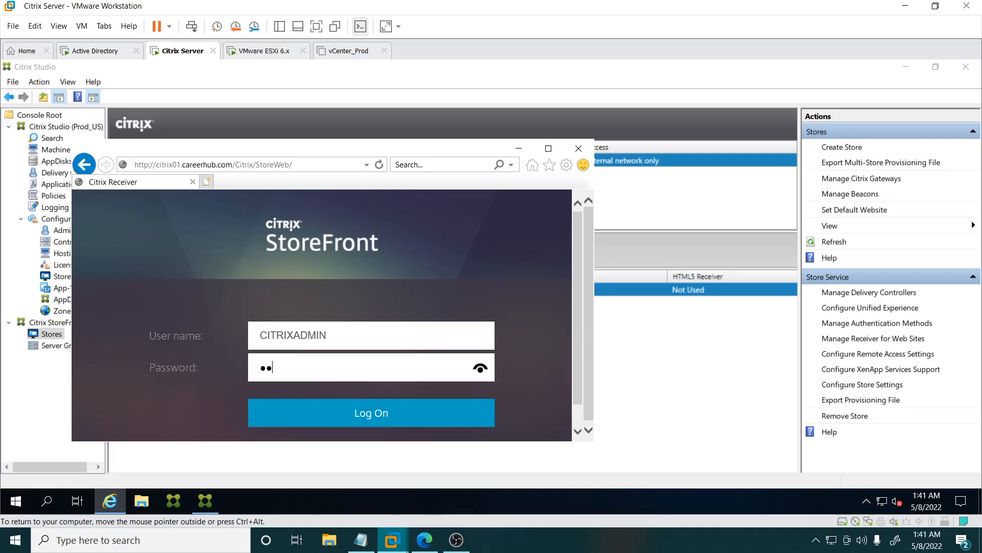
type("*****")
key("Return")
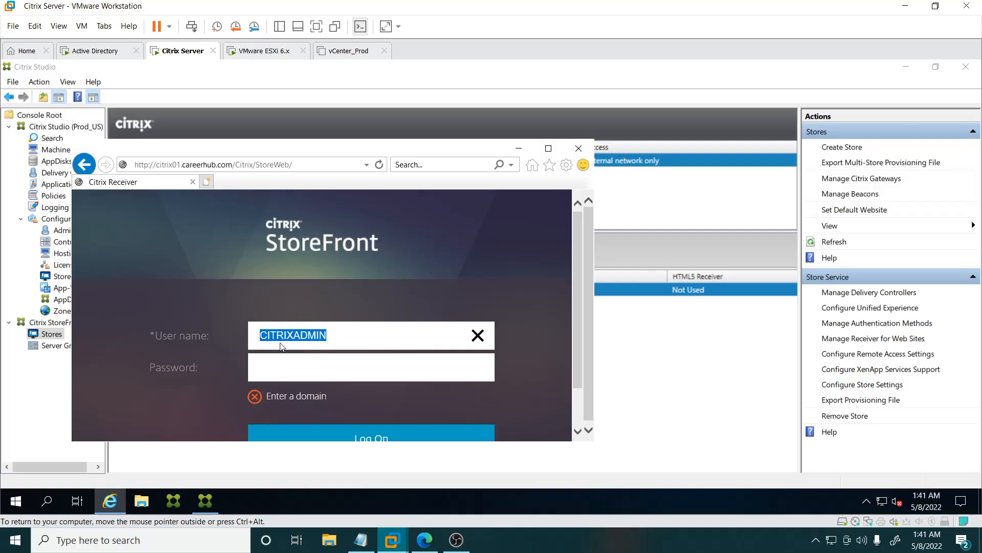
Step: Prefix the user name with the careerhub domain, enter the account password, and log on
left_click(259, 336)
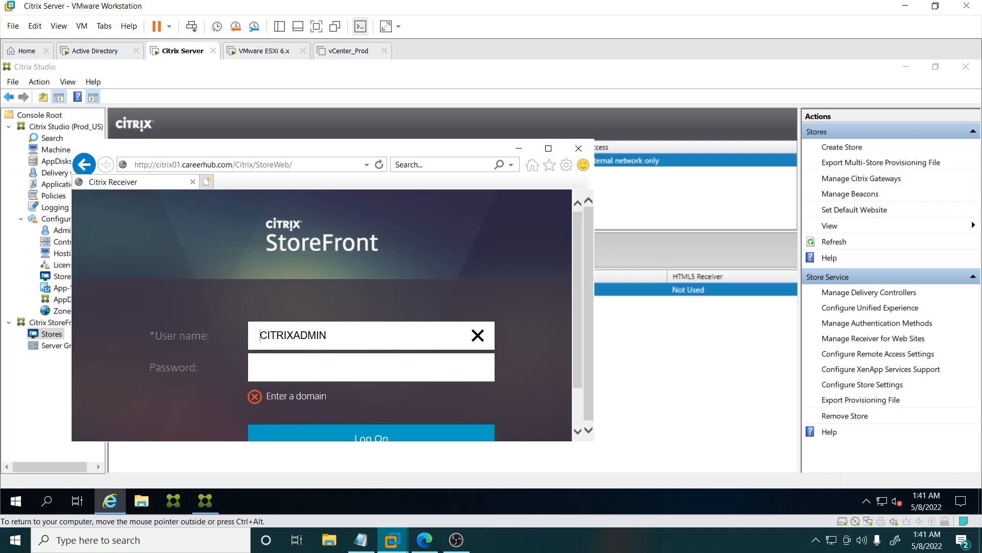
type("c")
type("areerh")
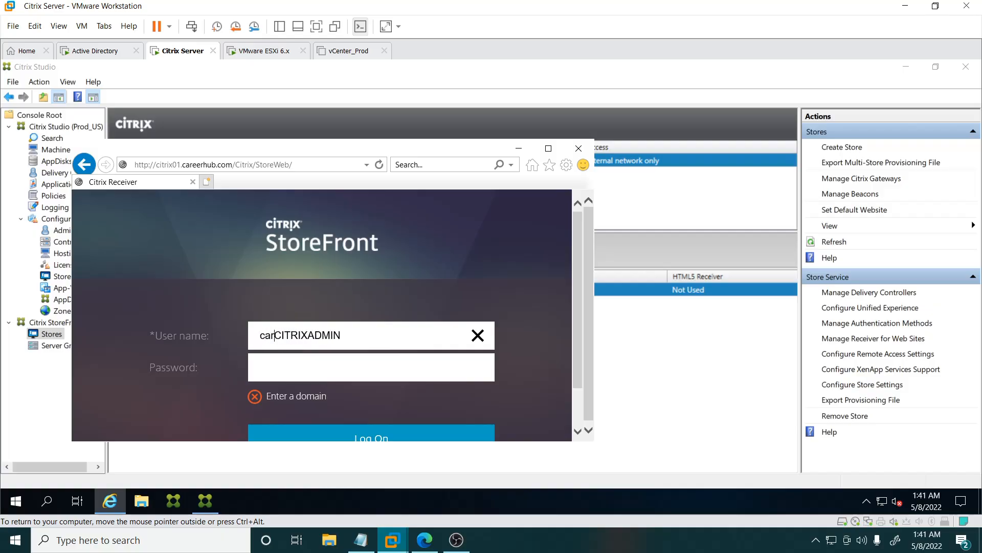
type("ub")
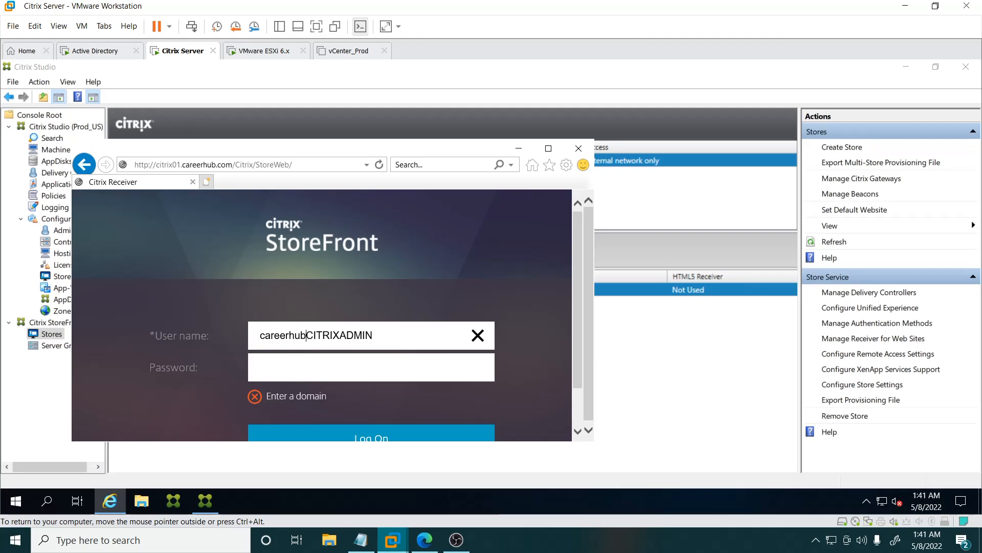
type("\\")
key("Tab")
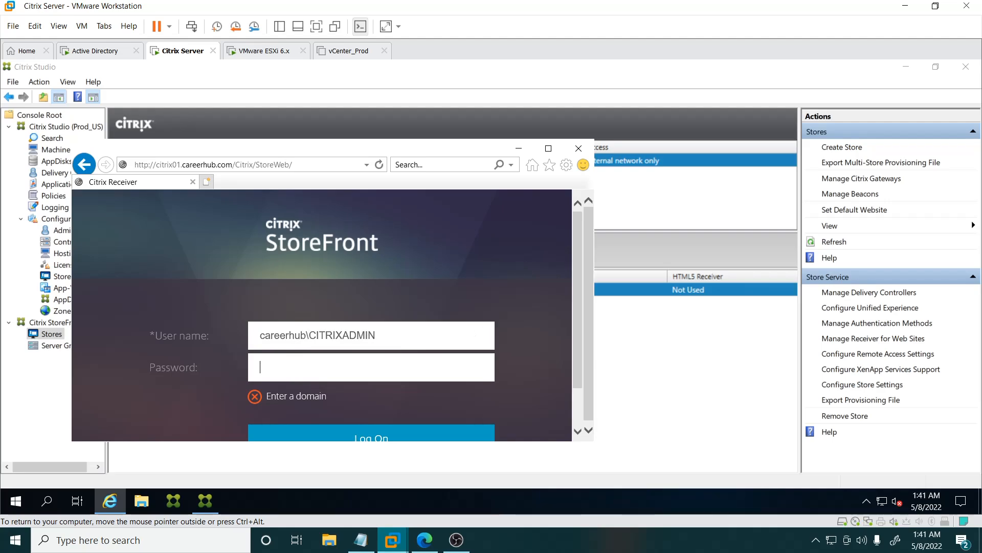
type("*********")
key("Return")
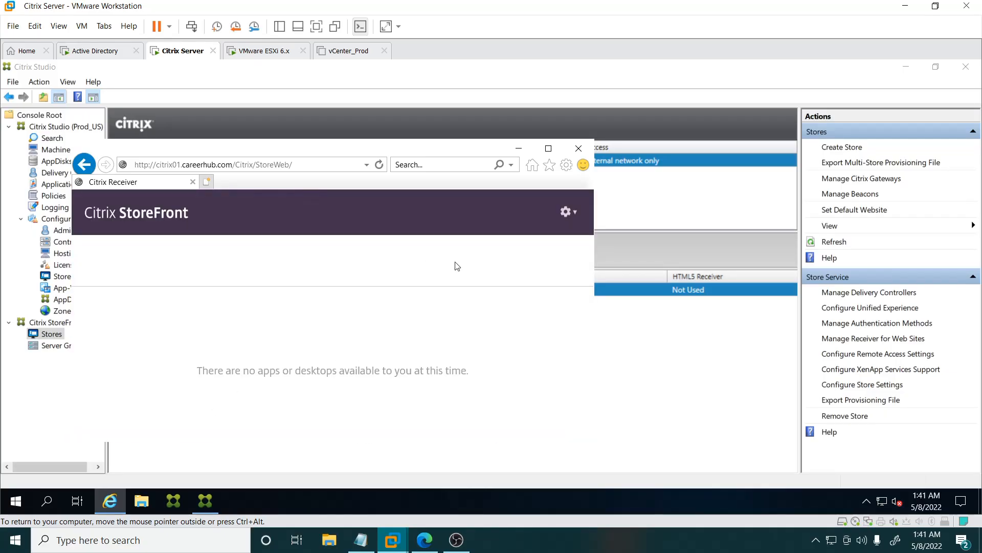
Step: Examine the Machine Catalogs and Delivery Groups nodes, then return to the StoreFront Stores node
left_click(547, 150)
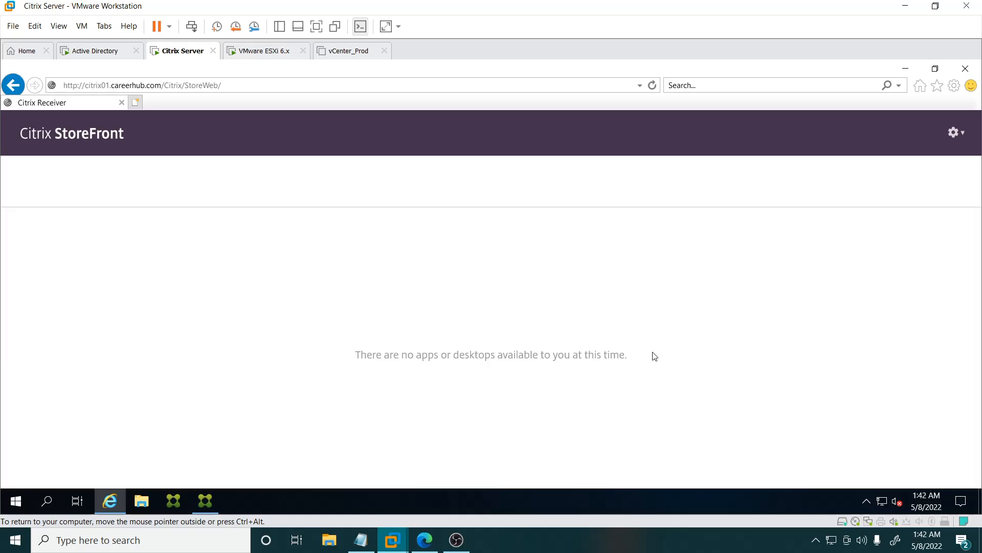
left_click(905, 71)
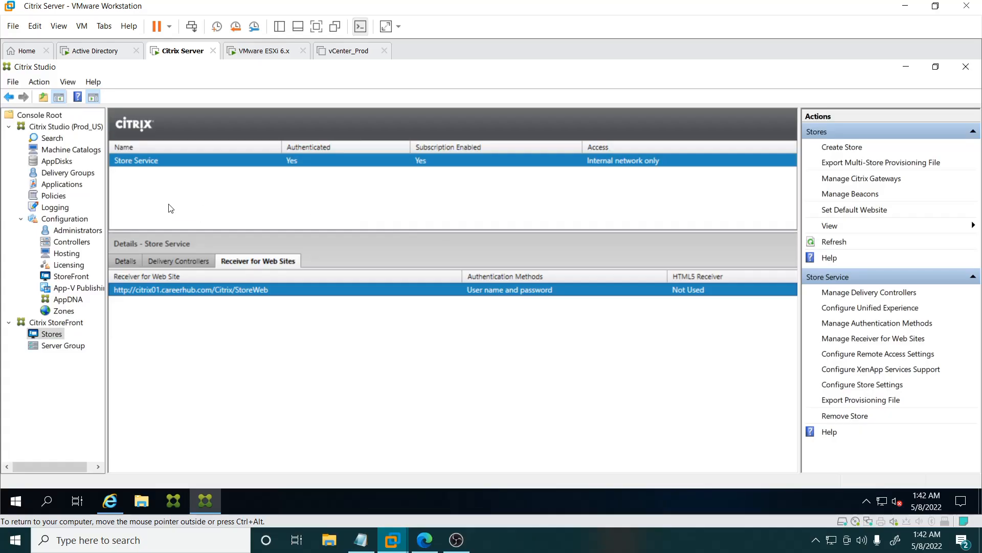
left_click(57, 128)
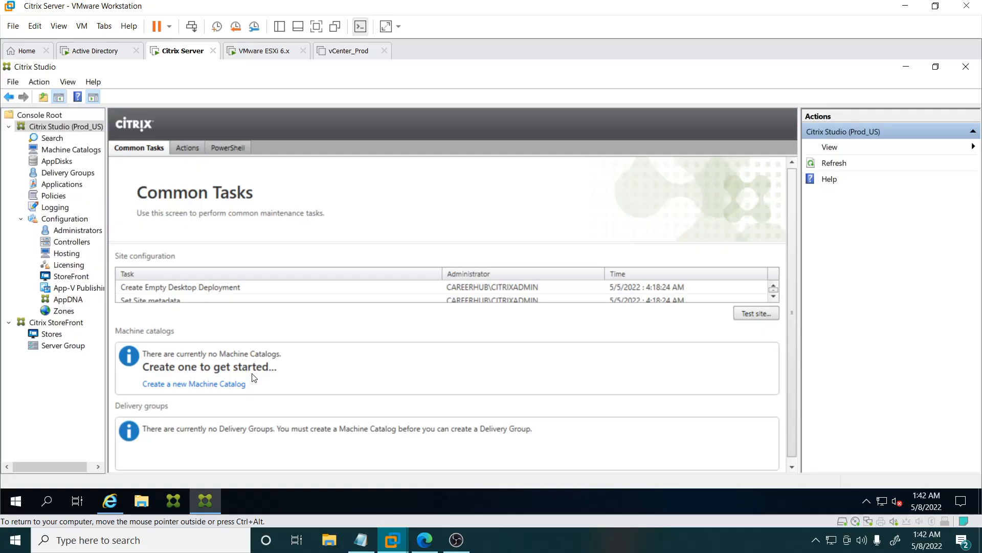
left_click(57, 153)
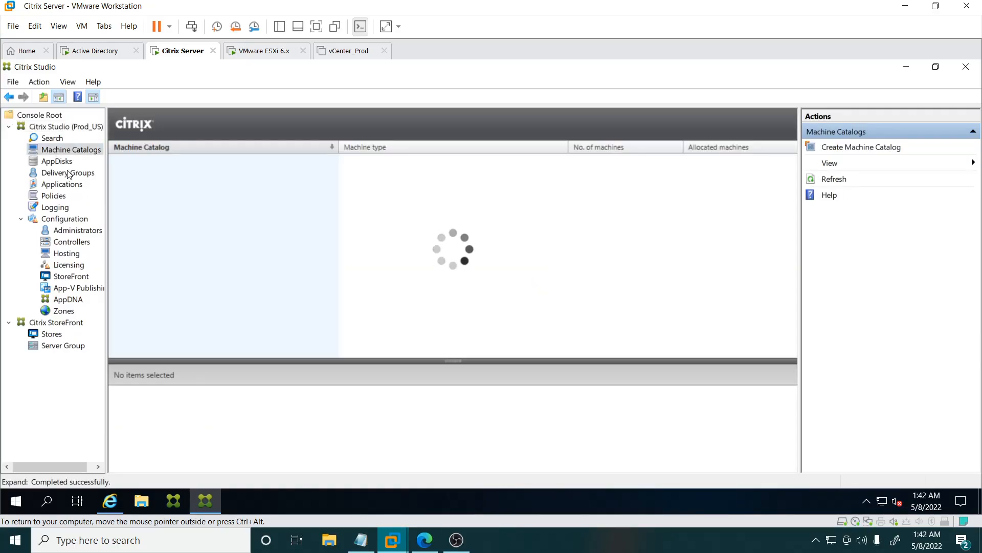
left_click(68, 175)
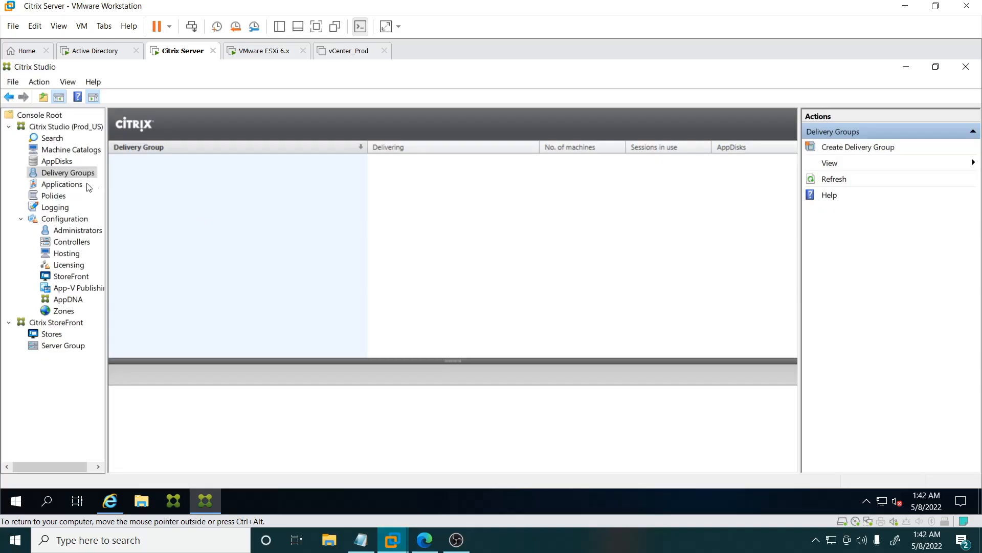
left_click(73, 150)
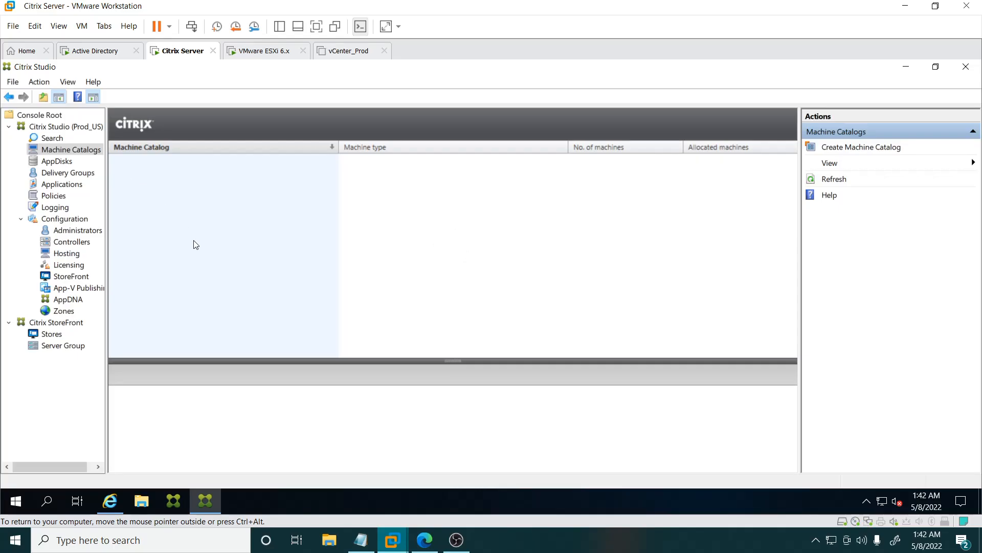
left_click(68, 173)
left_click(51, 335)
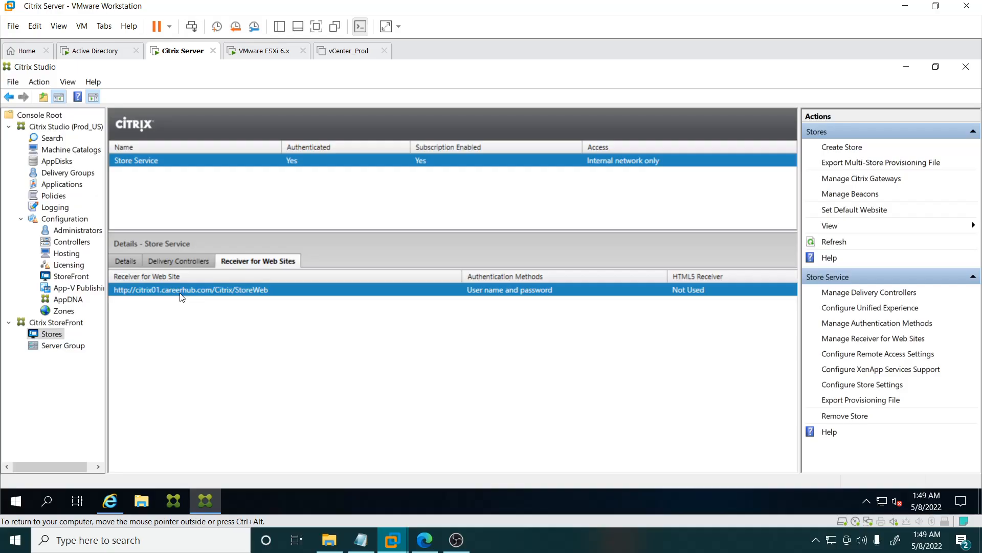
Step: Start the Create Store wizard, enter the store name, and continue to the delivery controllers page
left_click(841, 147)
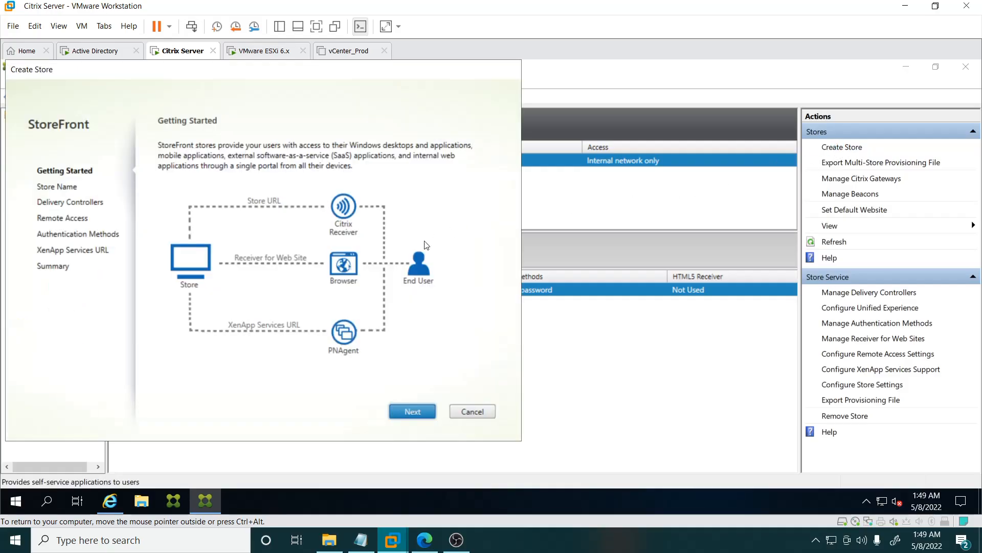
left_click(415, 410)
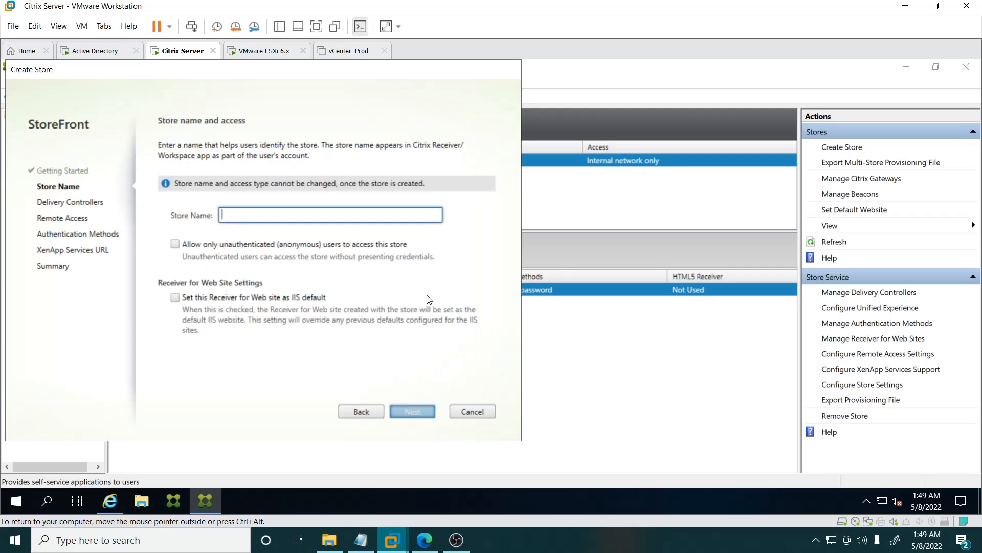
type("Store")
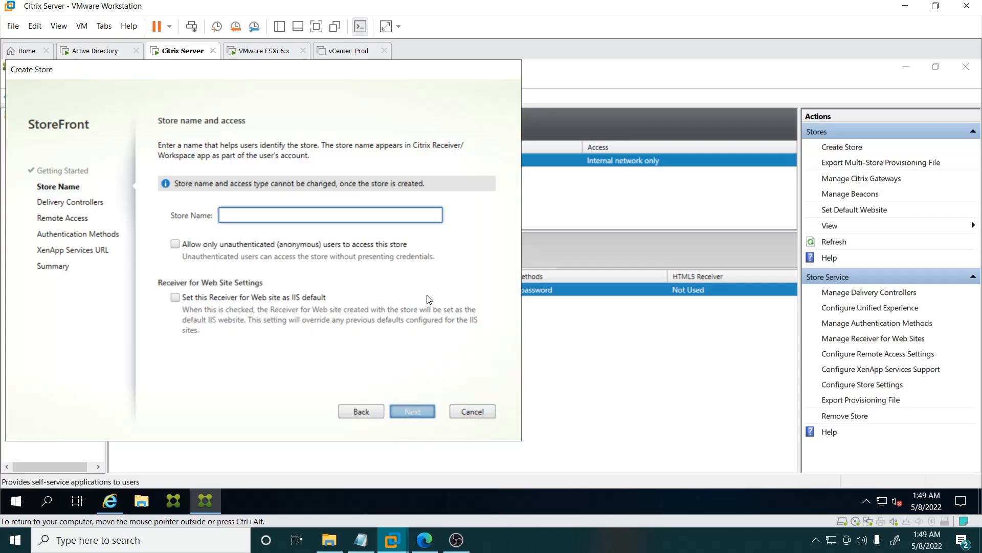
type("EMEA")
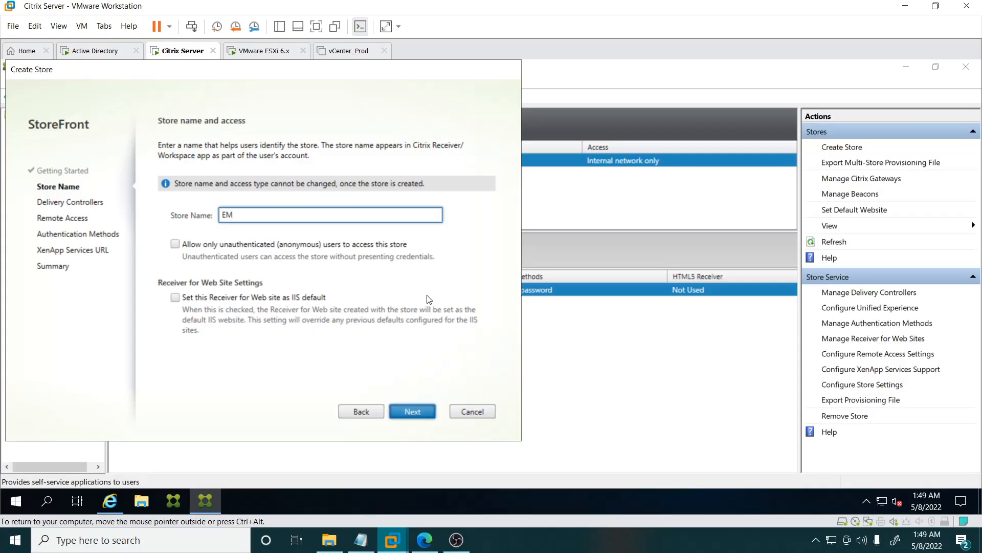
left_click(410, 411)
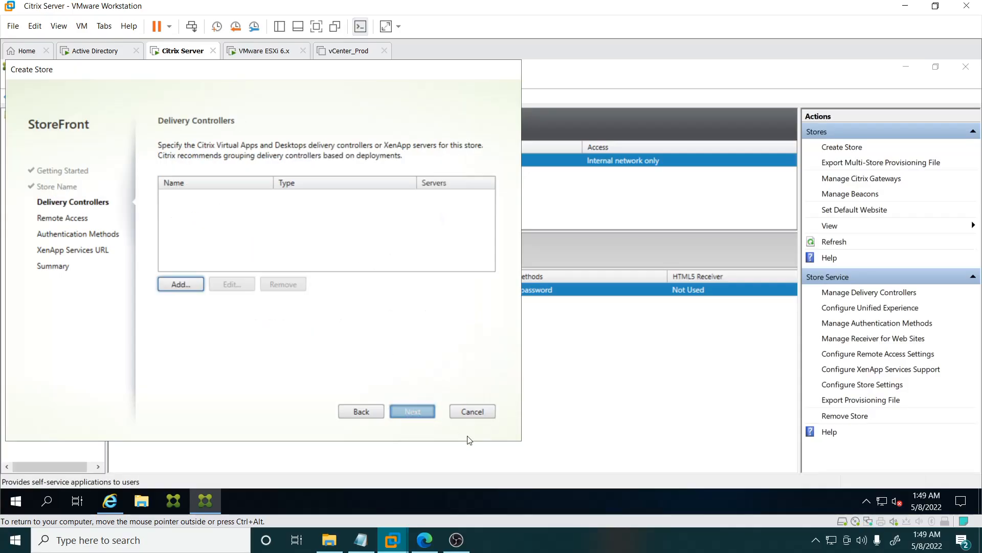
Step: Add a delivery controller with the display name EMEA Controller
left_click(178, 282)
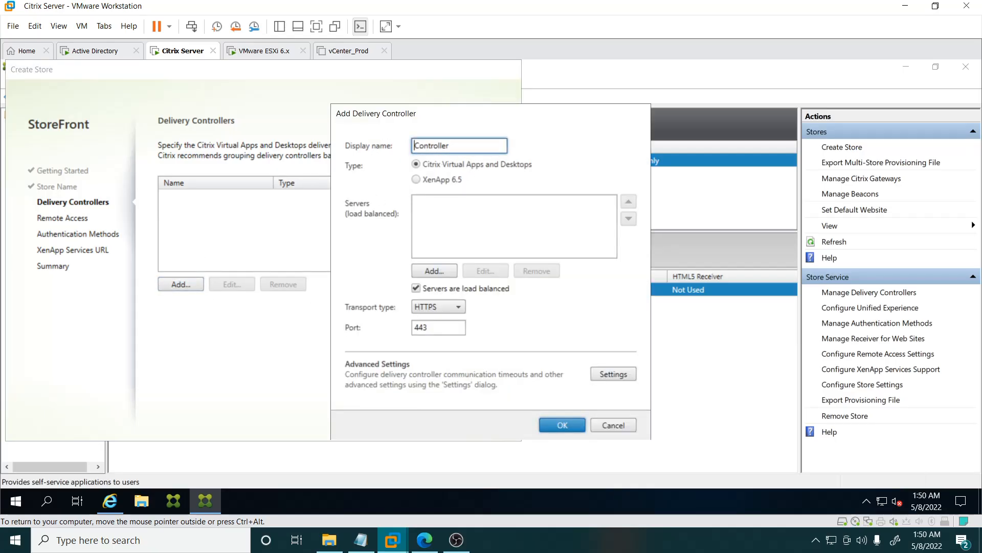
type("EMEA")
Step: Add server CITRIX01.CAREERHUB.COM to the controller, checking the computer's full name in System properties first
left_click(433, 270)
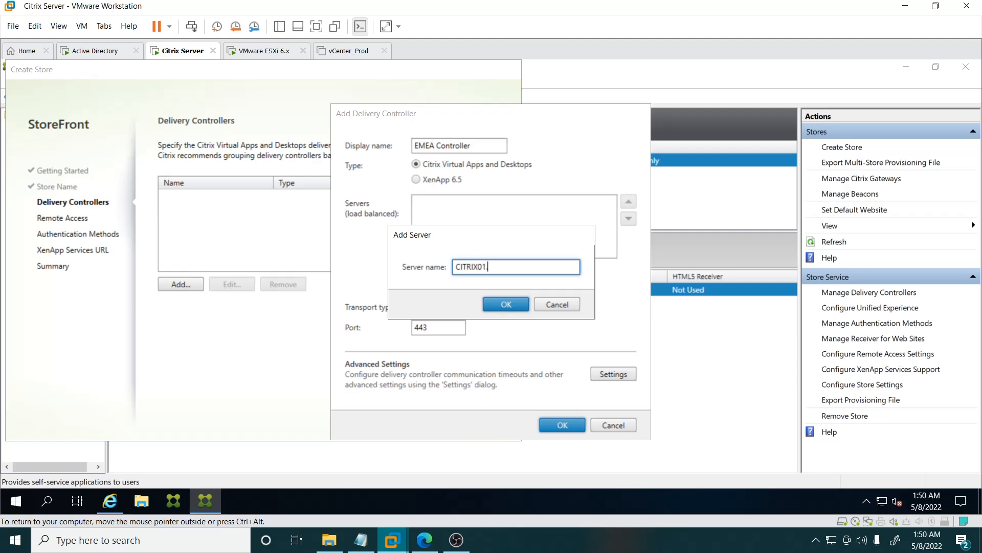
type("HUB.COM")
left_click(141, 500)
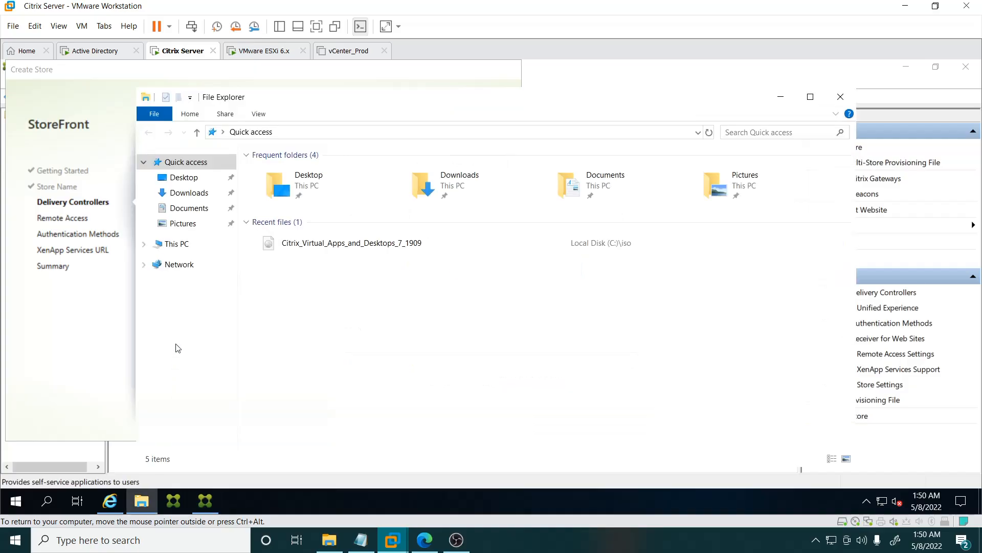
right_click(165, 244)
left_click(222, 411)
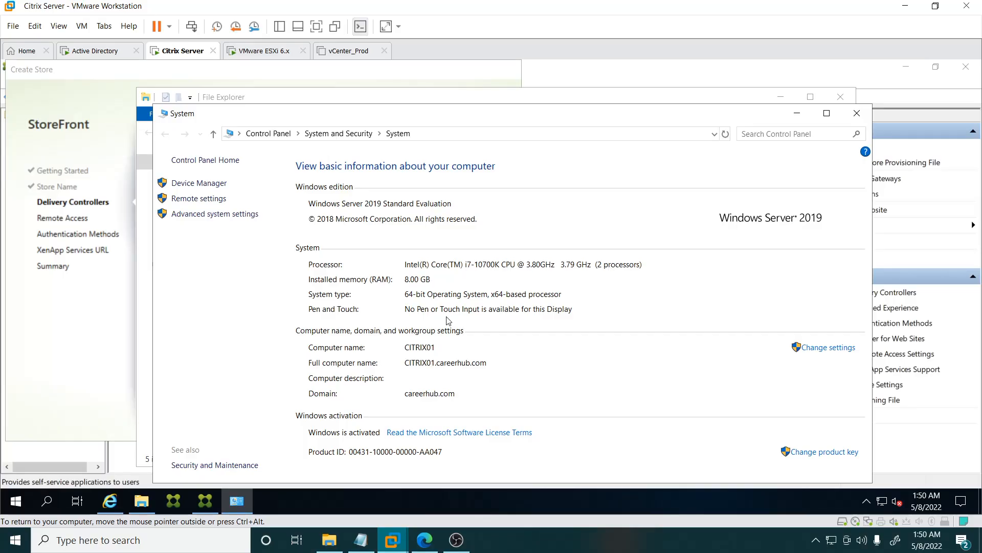
left_click(851, 112)
left_click(781, 97)
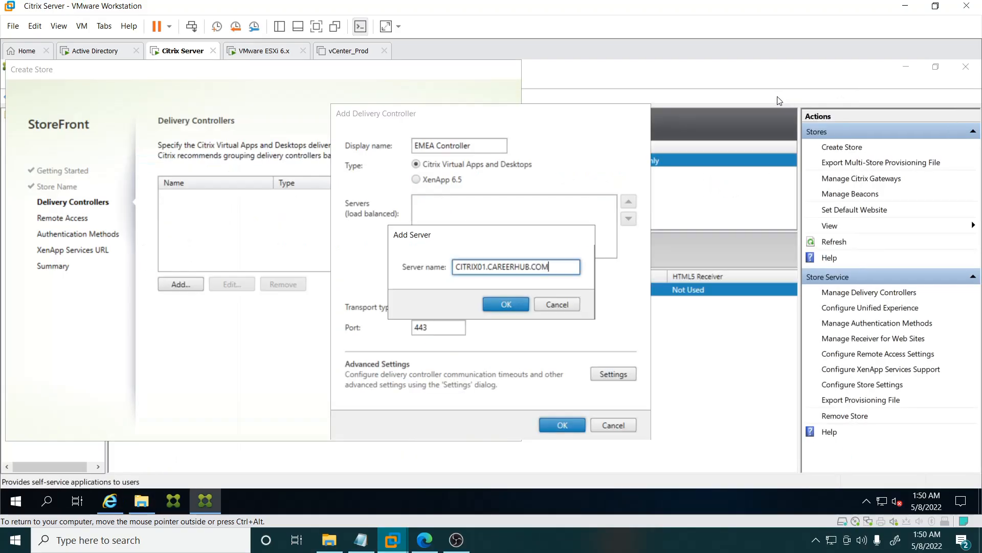
left_click(502, 304)
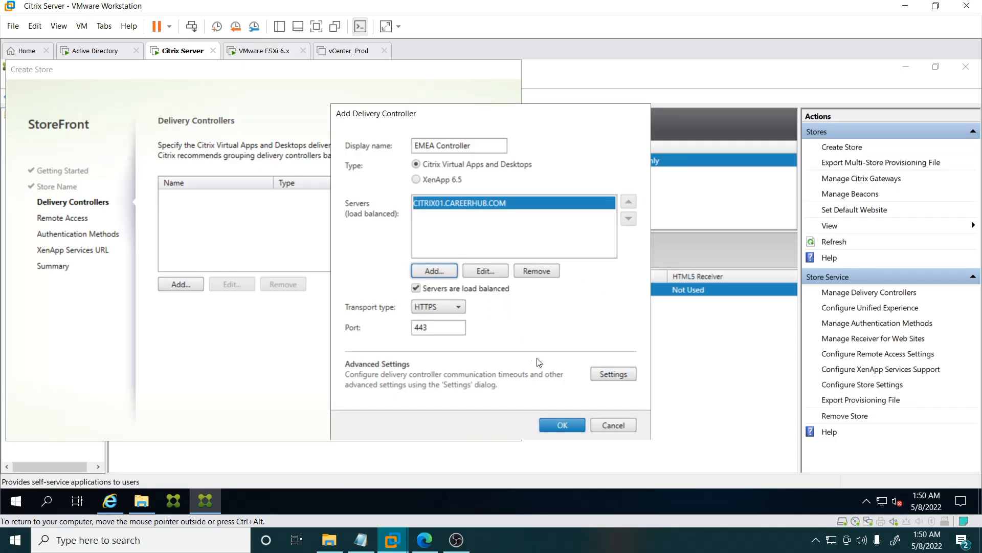
Step: Confirm the EMEA Controller, accept the remaining wizard defaults including user name and password authentication, and create the store
left_click(562, 424)
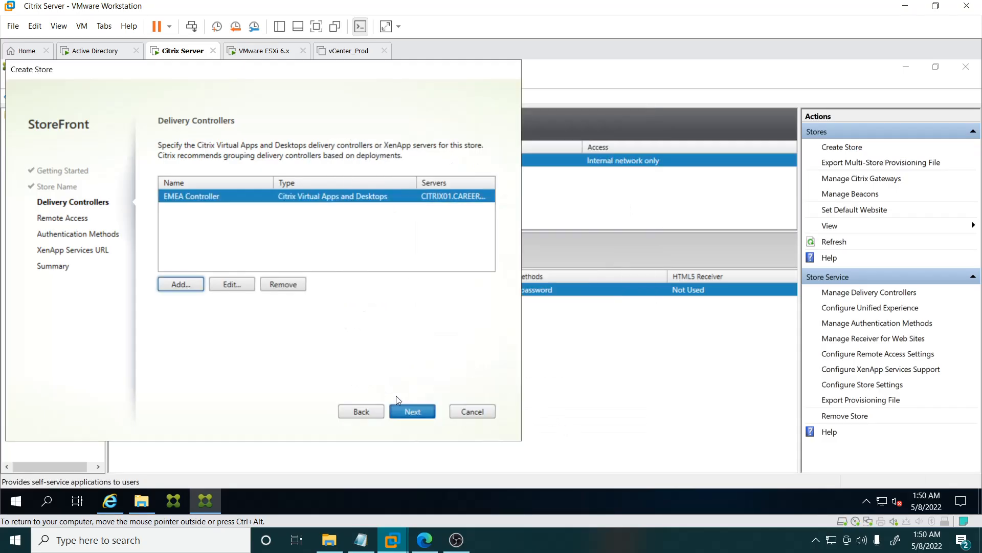
left_click(419, 411)
left_click(416, 412)
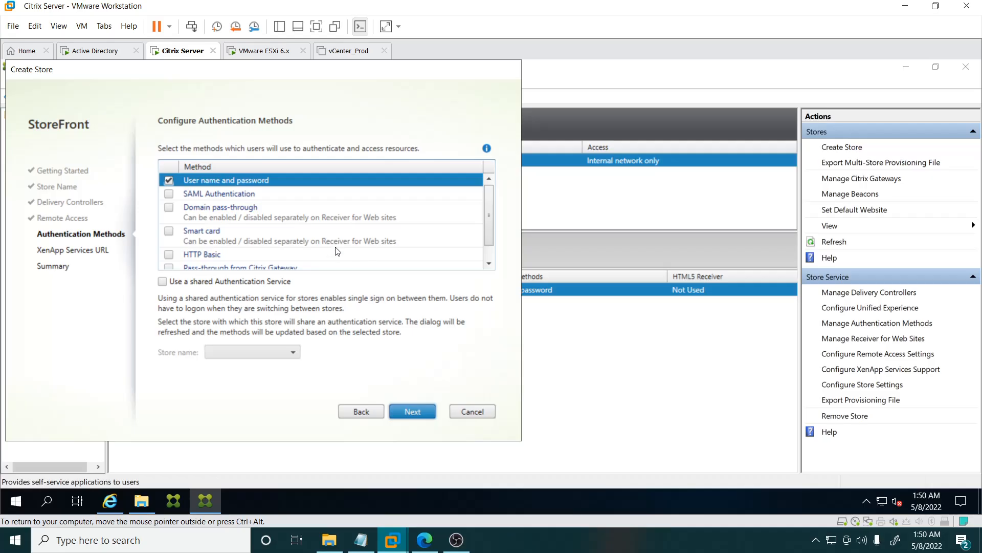
left_click(414, 416)
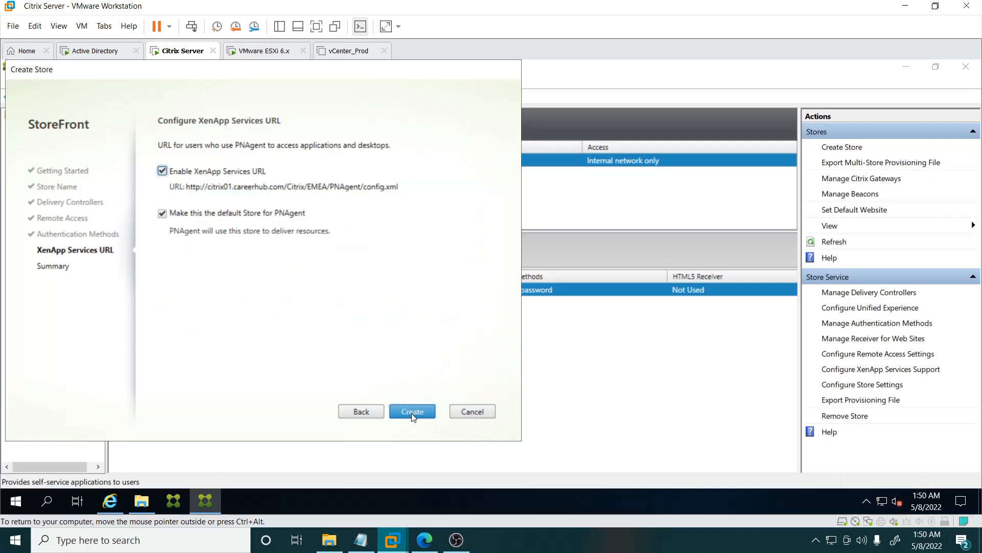
left_click(412, 412)
left_click(413, 413)
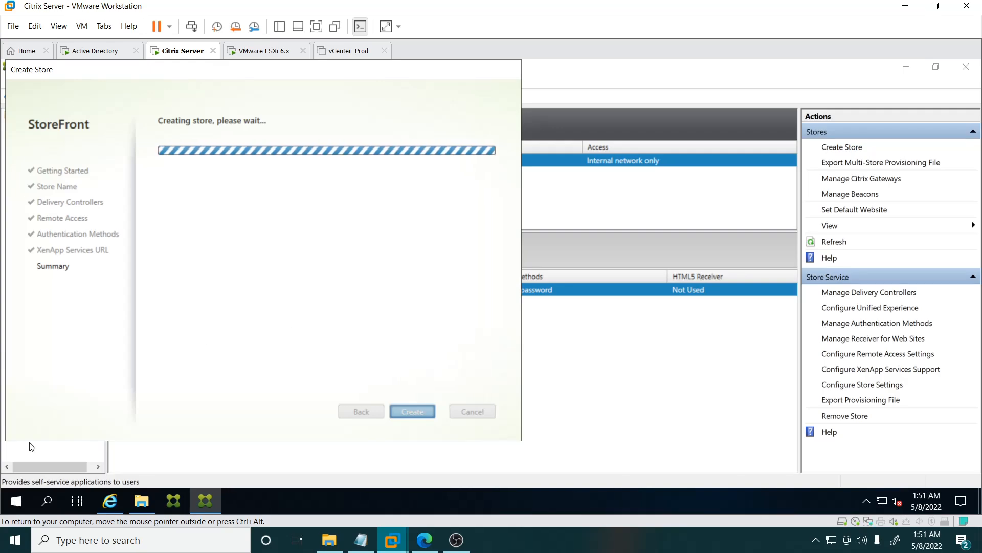
Step: Open Internet Information Services (IIS) Manager from the Start menu search
left_click(15, 501)
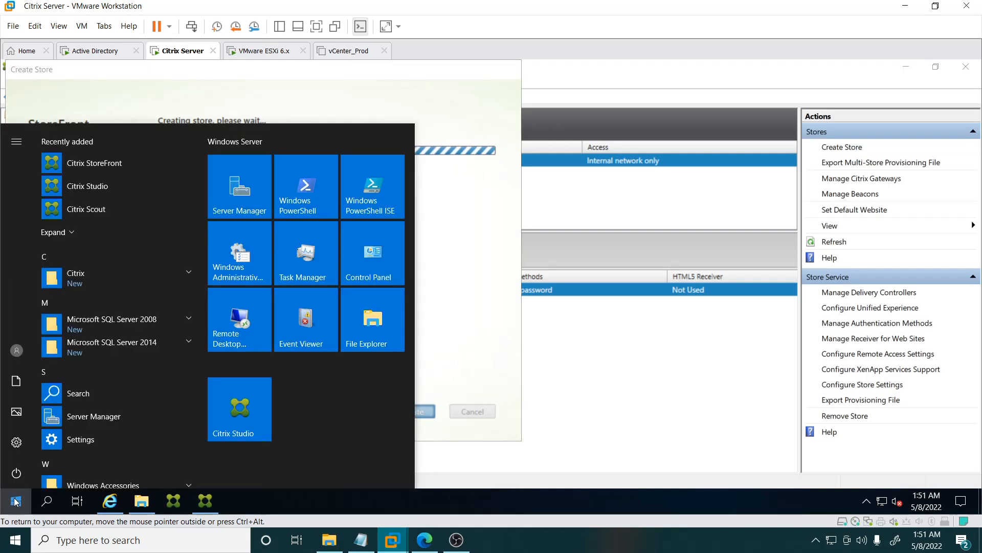
type("IIS")
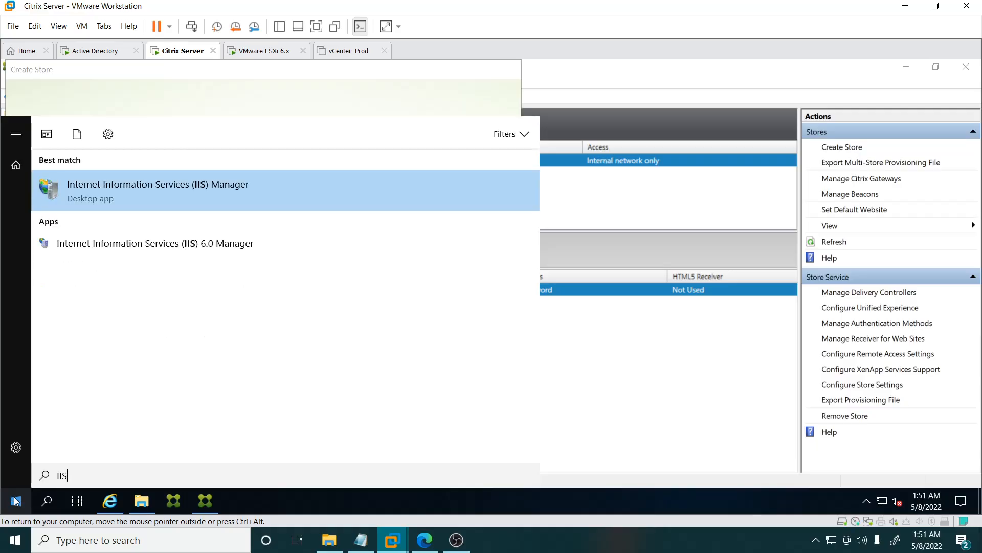
left_click(176, 192)
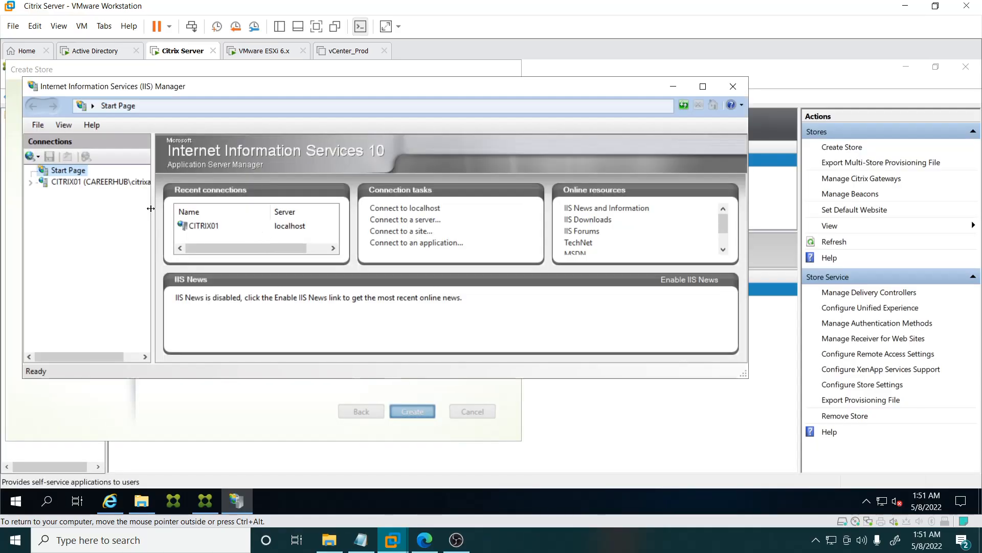
Step: Browse the Default Web Site's Citrix folder in IIS Manager to examine the new EMEA store sites, then close IIS Manager
left_click(31, 183)
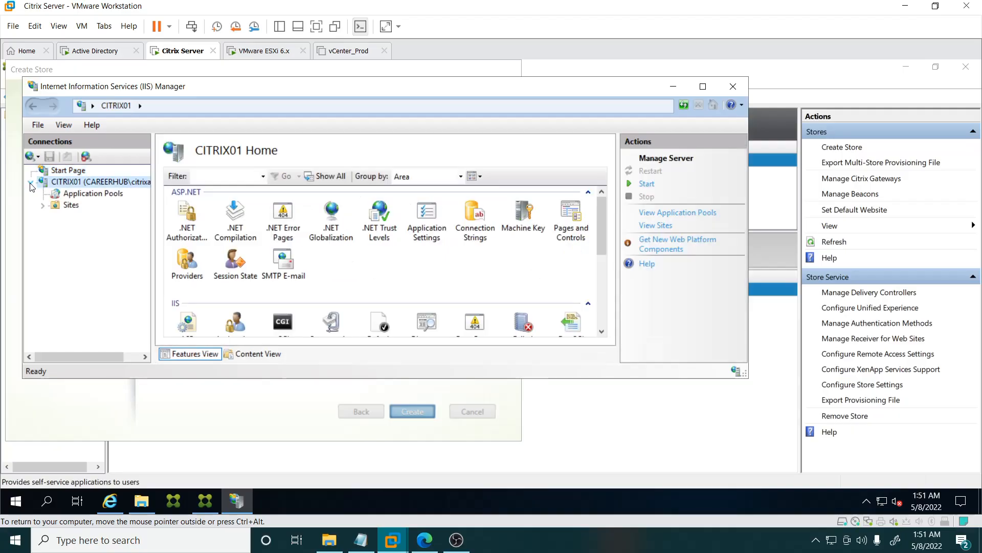
left_click(42, 204)
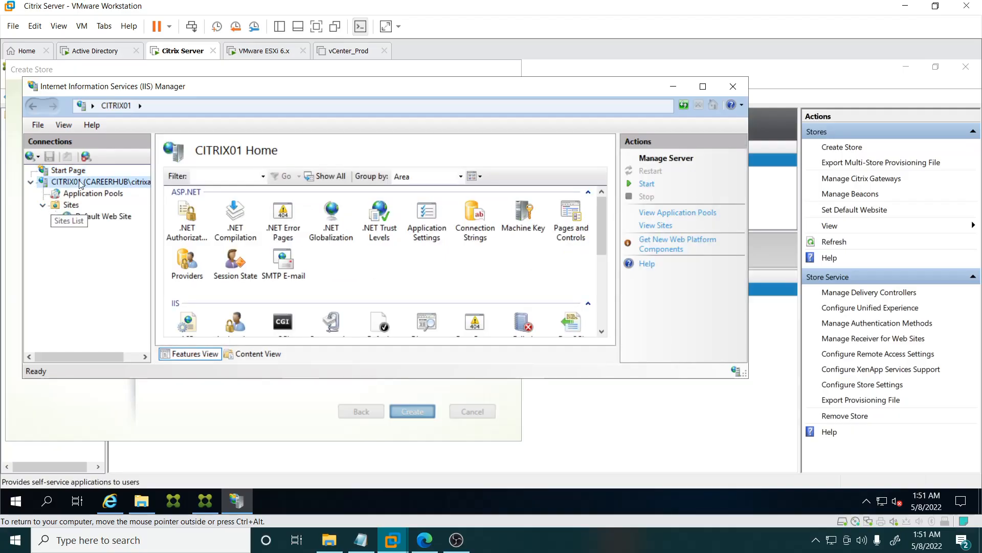
left_click_drag(135, 90, 379, 129)
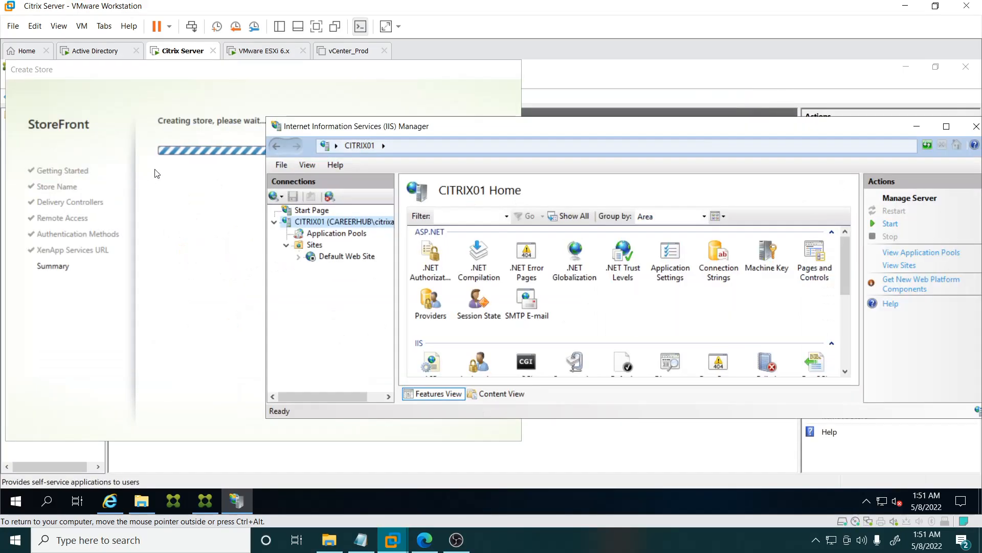
left_click(298, 257)
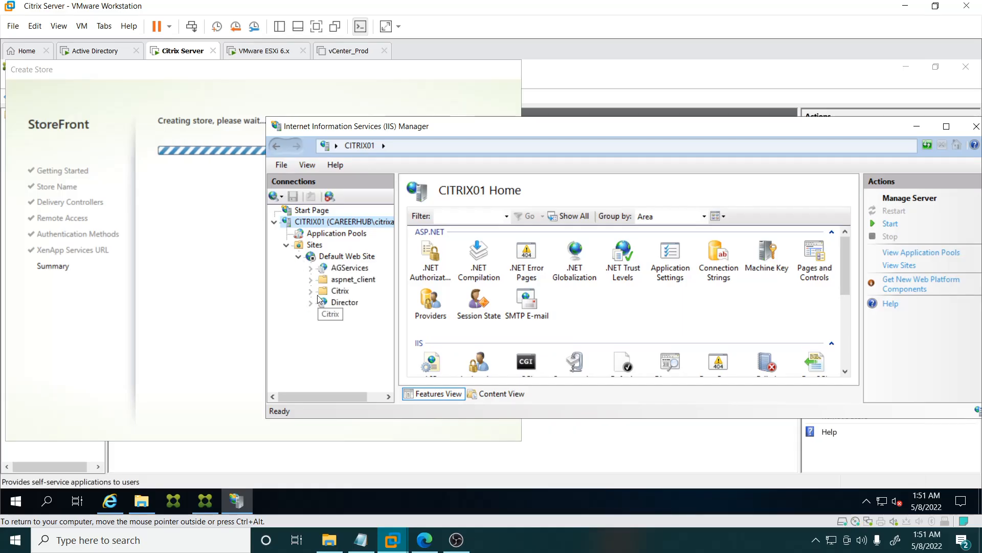
left_click(310, 268)
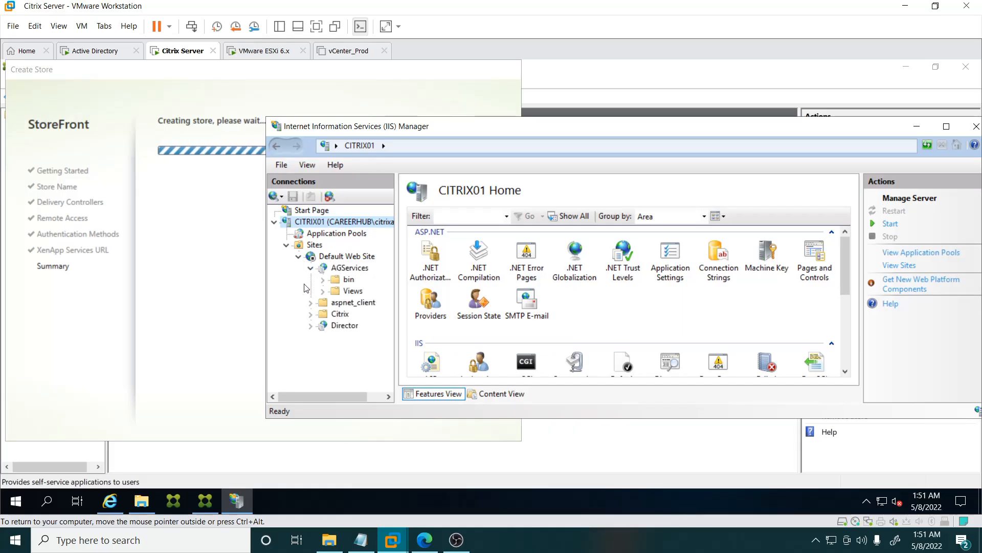
left_click(311, 325)
scroll(281, 318, "up", 2)
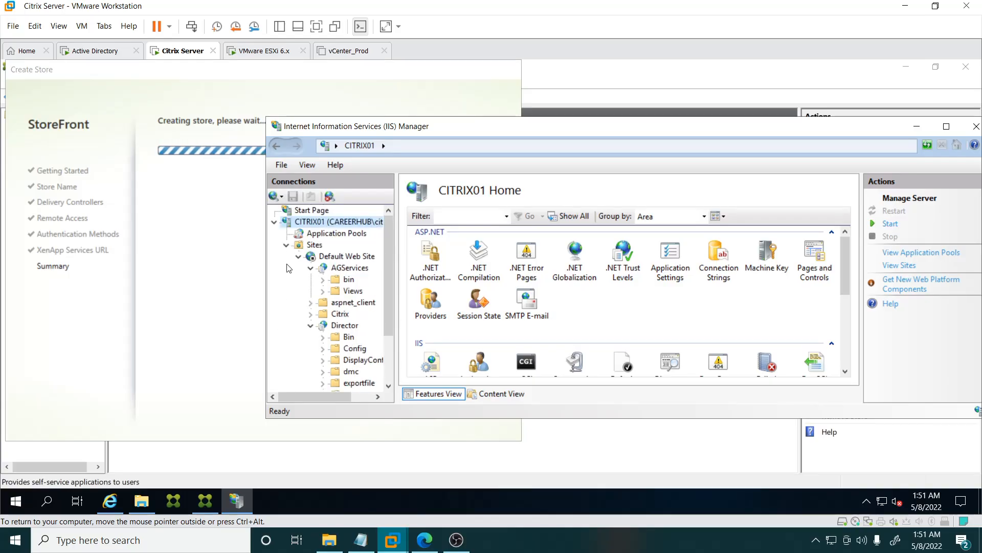
left_click(311, 313)
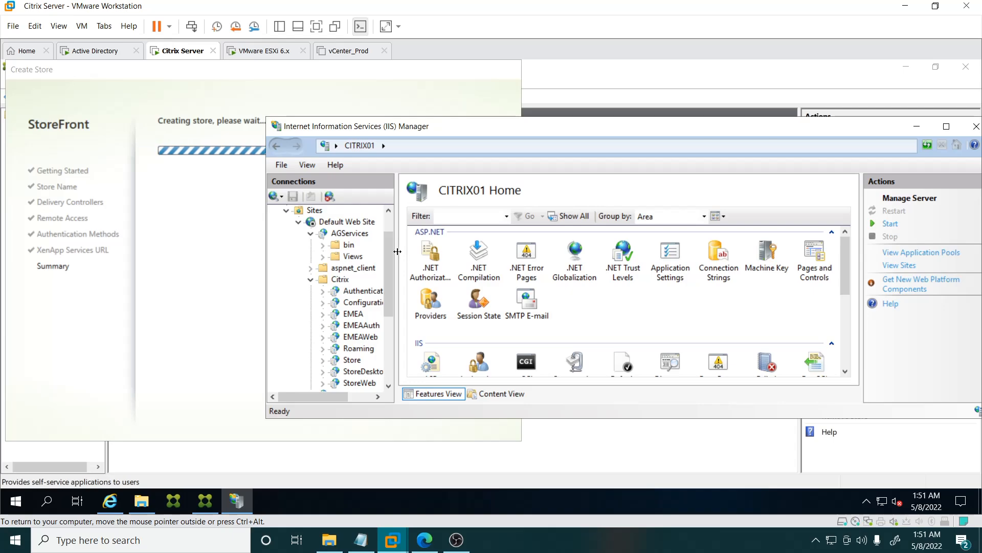
left_click_drag(398, 251, 500, 251)
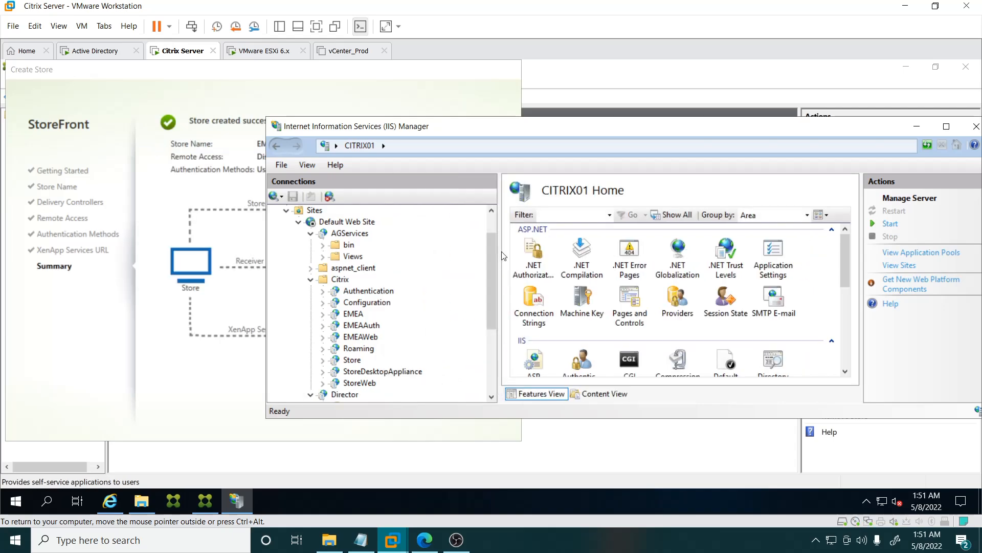
left_click(351, 314)
left_click(323, 313)
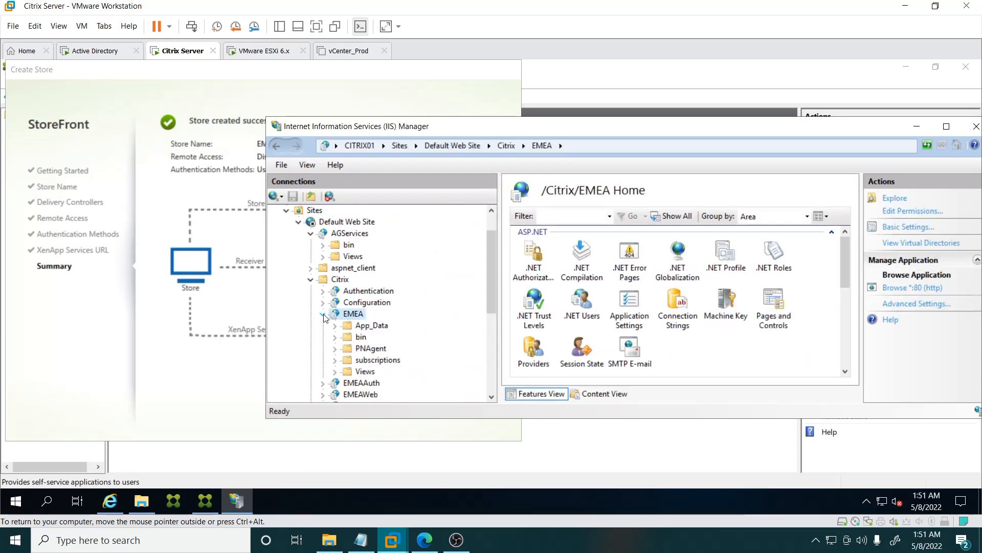
left_click(917, 126)
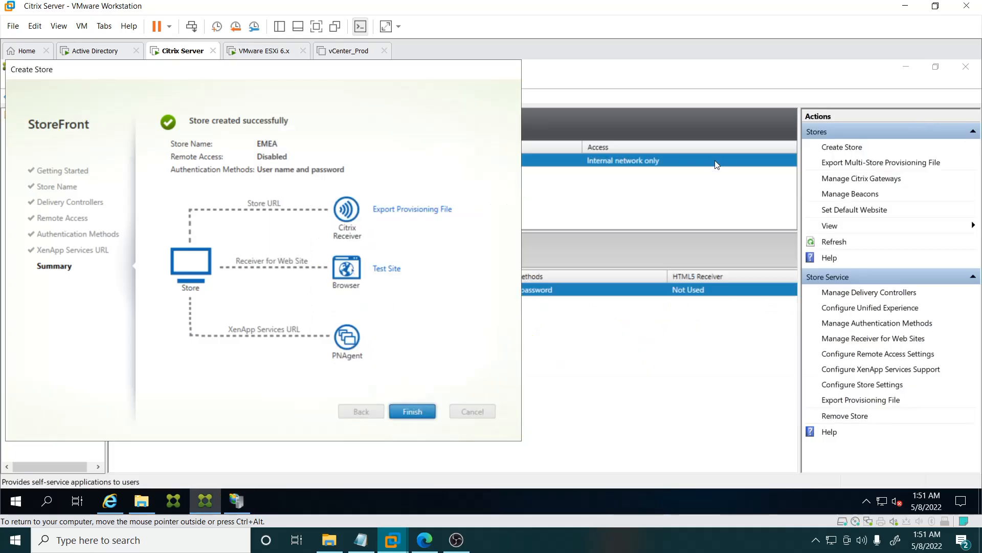
Step: Open the store's test site and log on as CAREERHUB\CITRIXADMIN with the account password
left_click(393, 270)
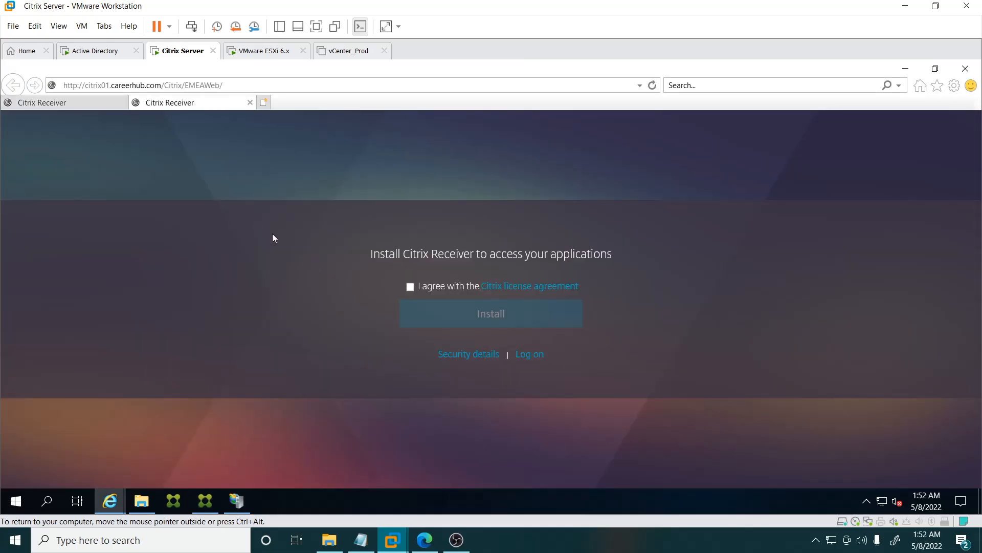
left_click(525, 354)
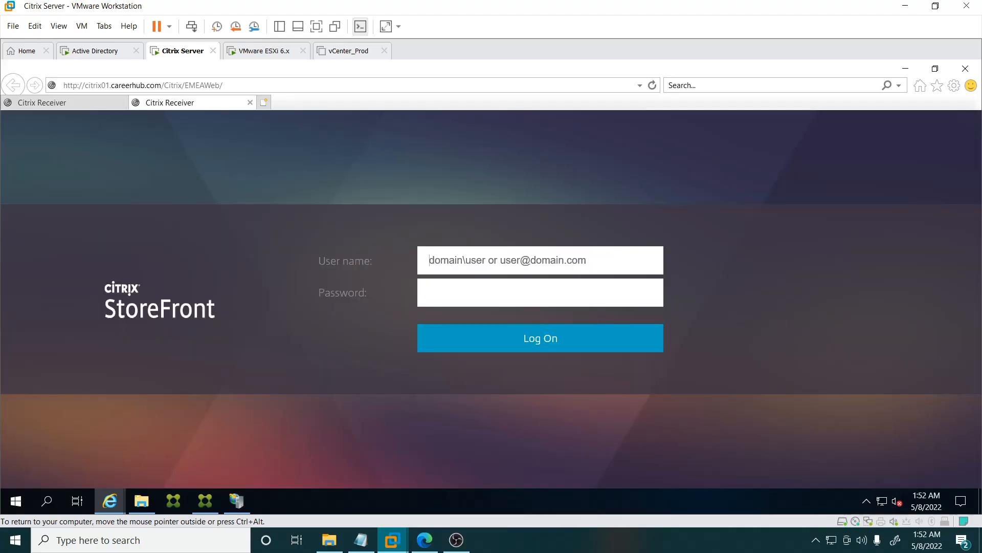
type("Cl")
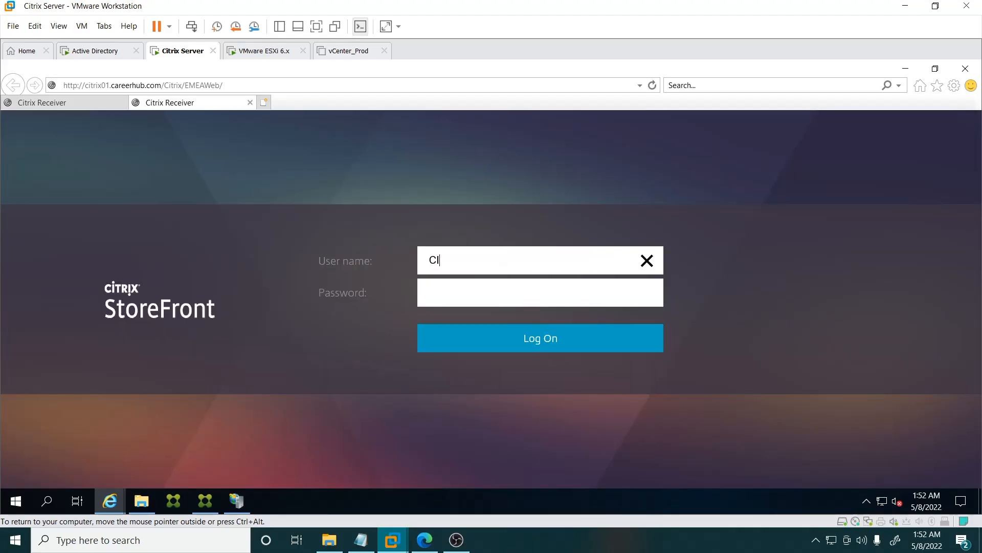
key("BackSpace")
key("BackSpace")
type("CAREE")
type("RHU")
type("B\\CC")
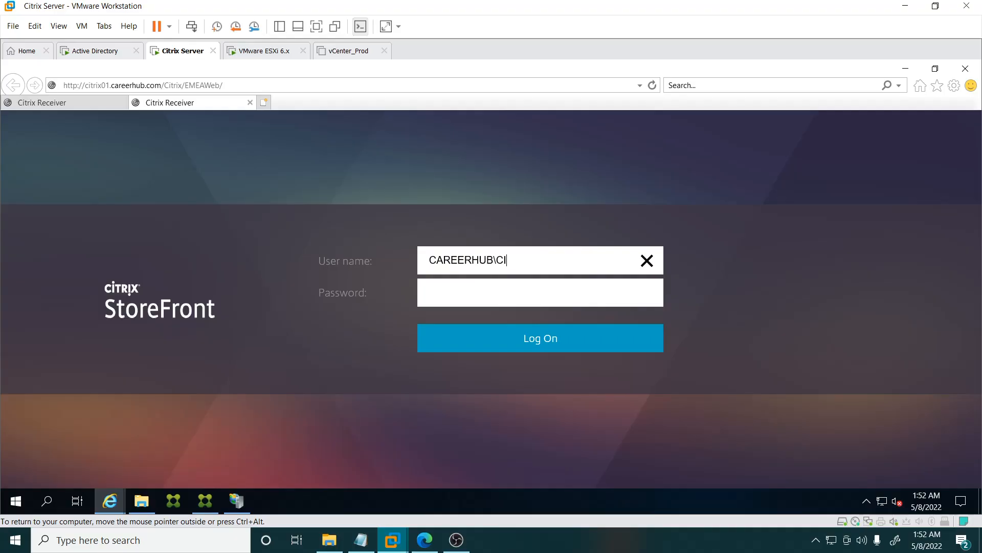
type("TRIXADMIN")
key("Tab")
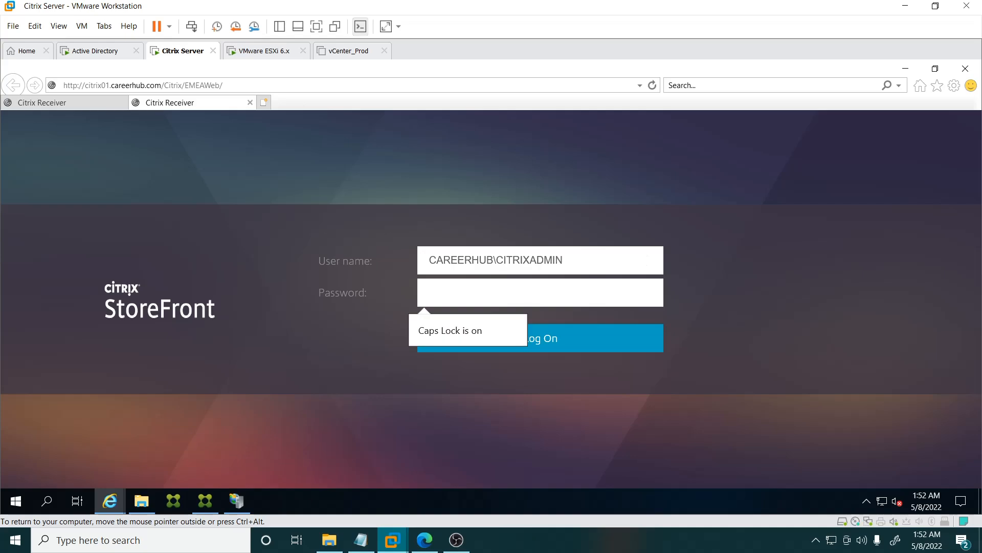
key("Caps_Lock")
type("••••••")
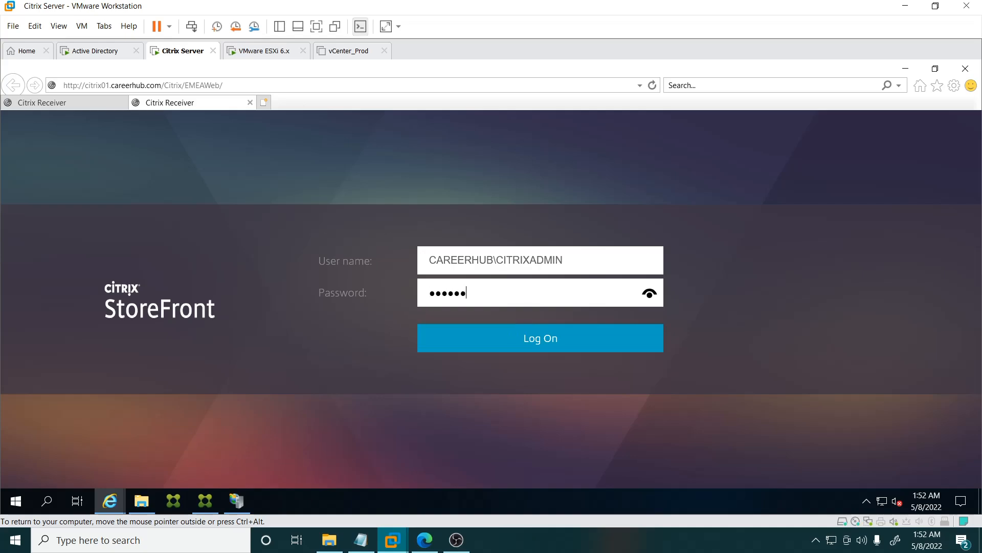
type("•••")
key("Return")
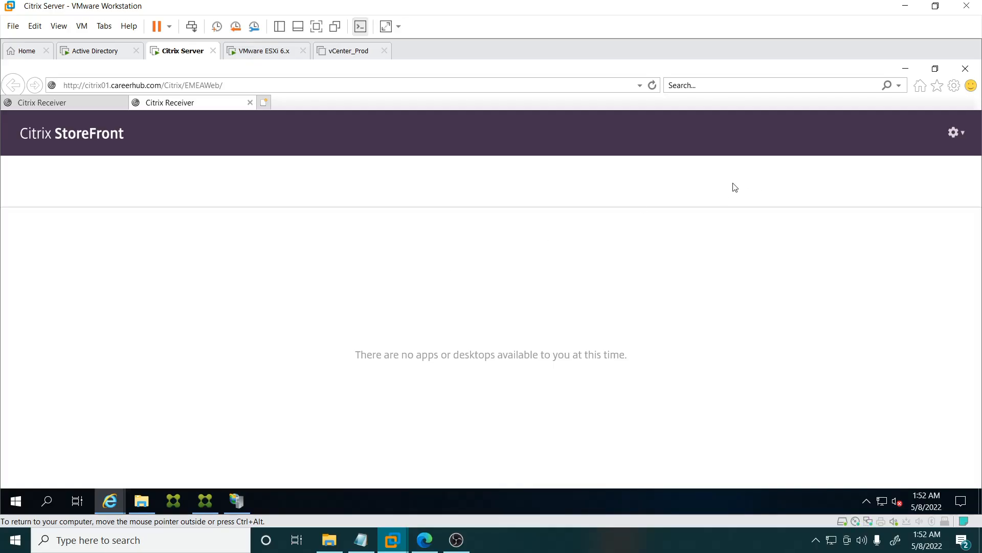
Step: Close the test site browser and finish the Create Store wizard
left_click(912, 71)
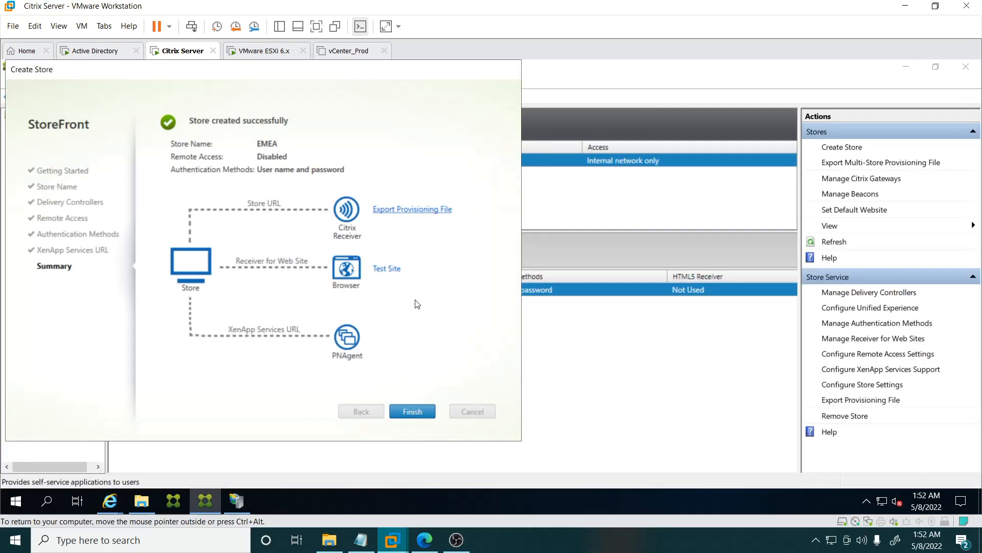
left_click(411, 410)
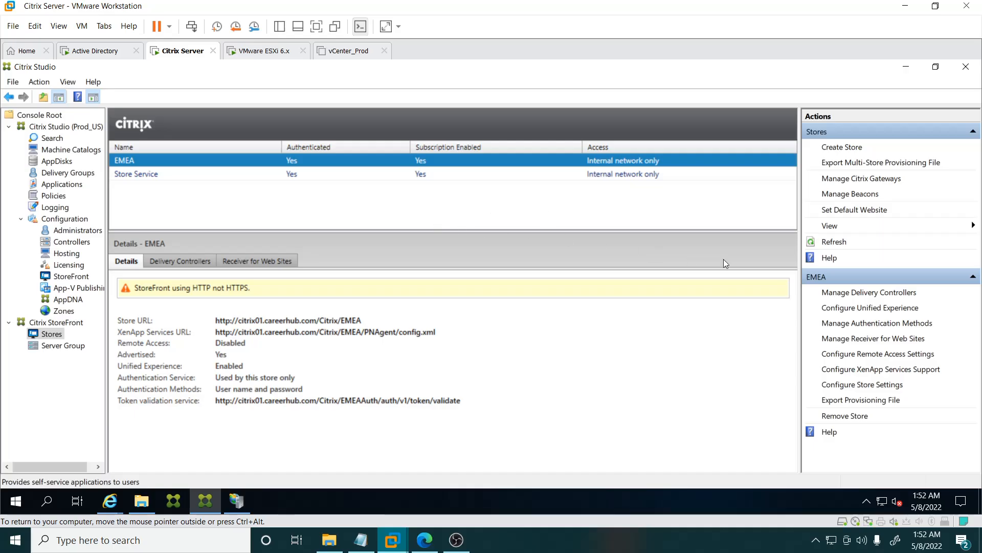
Step: Remove the EMEA store from StoreFront
left_click(842, 416)
left_click(271, 261)
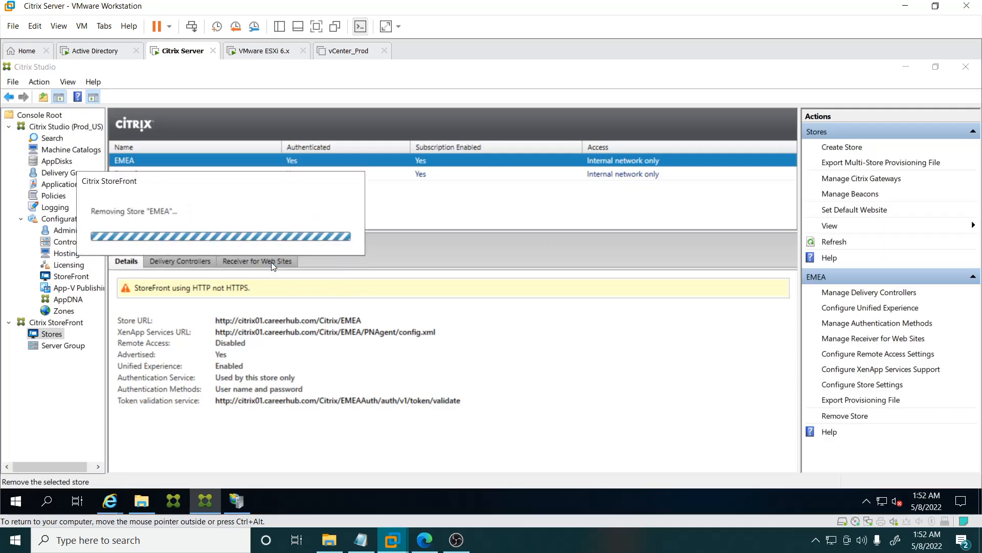